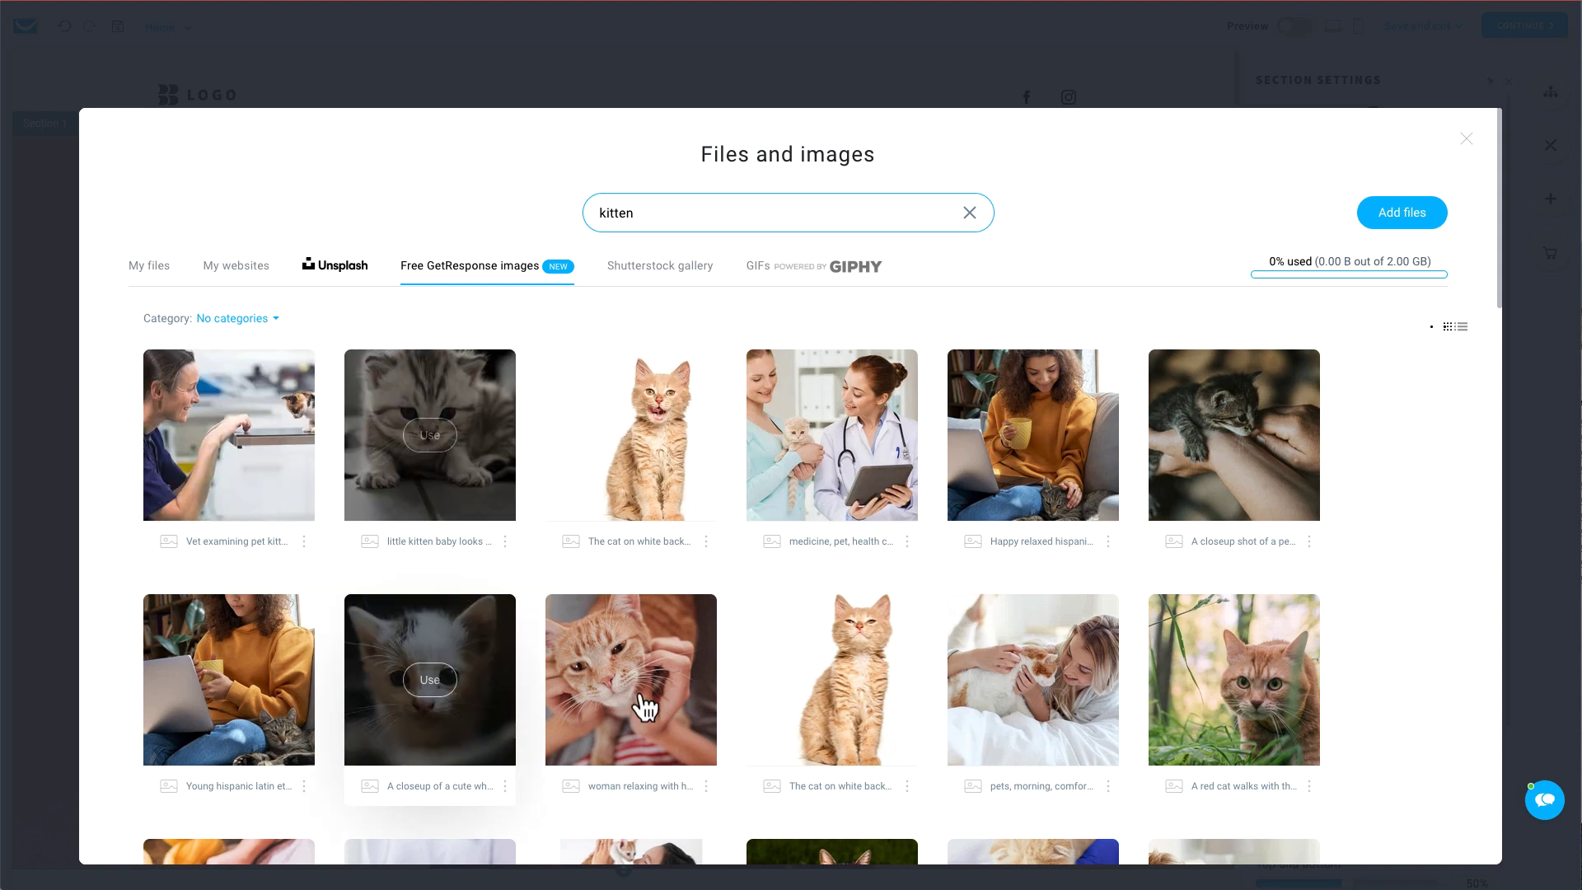
Step: Use the free GetResponse image of a young girl playing with a kitten as the section's background
click(506, 542)
scroll(603, 576, down, 3)
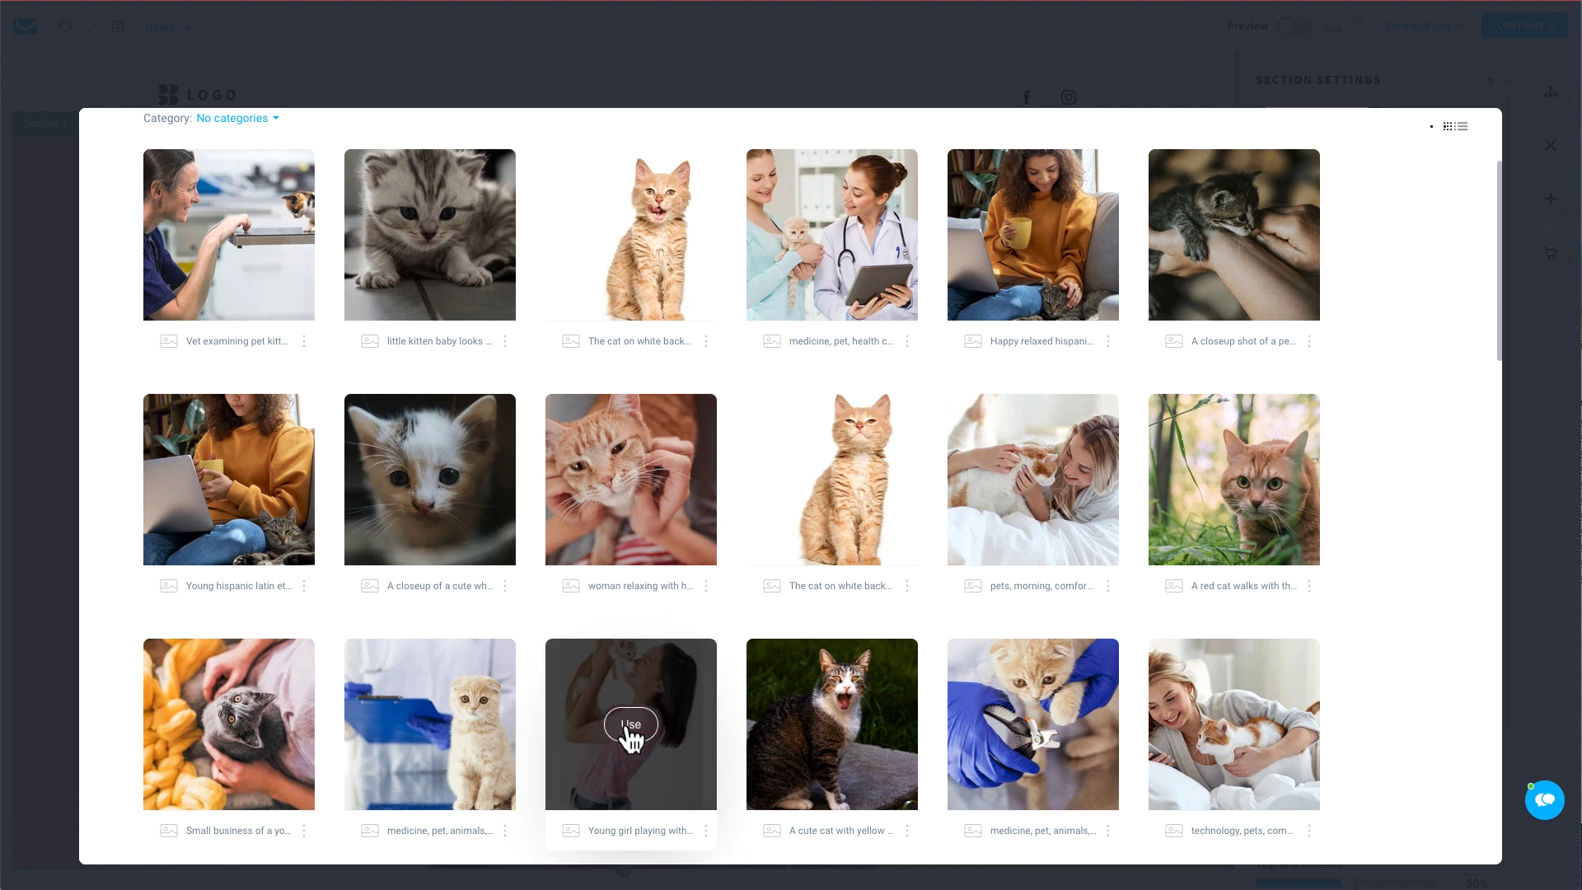
click(632, 725)
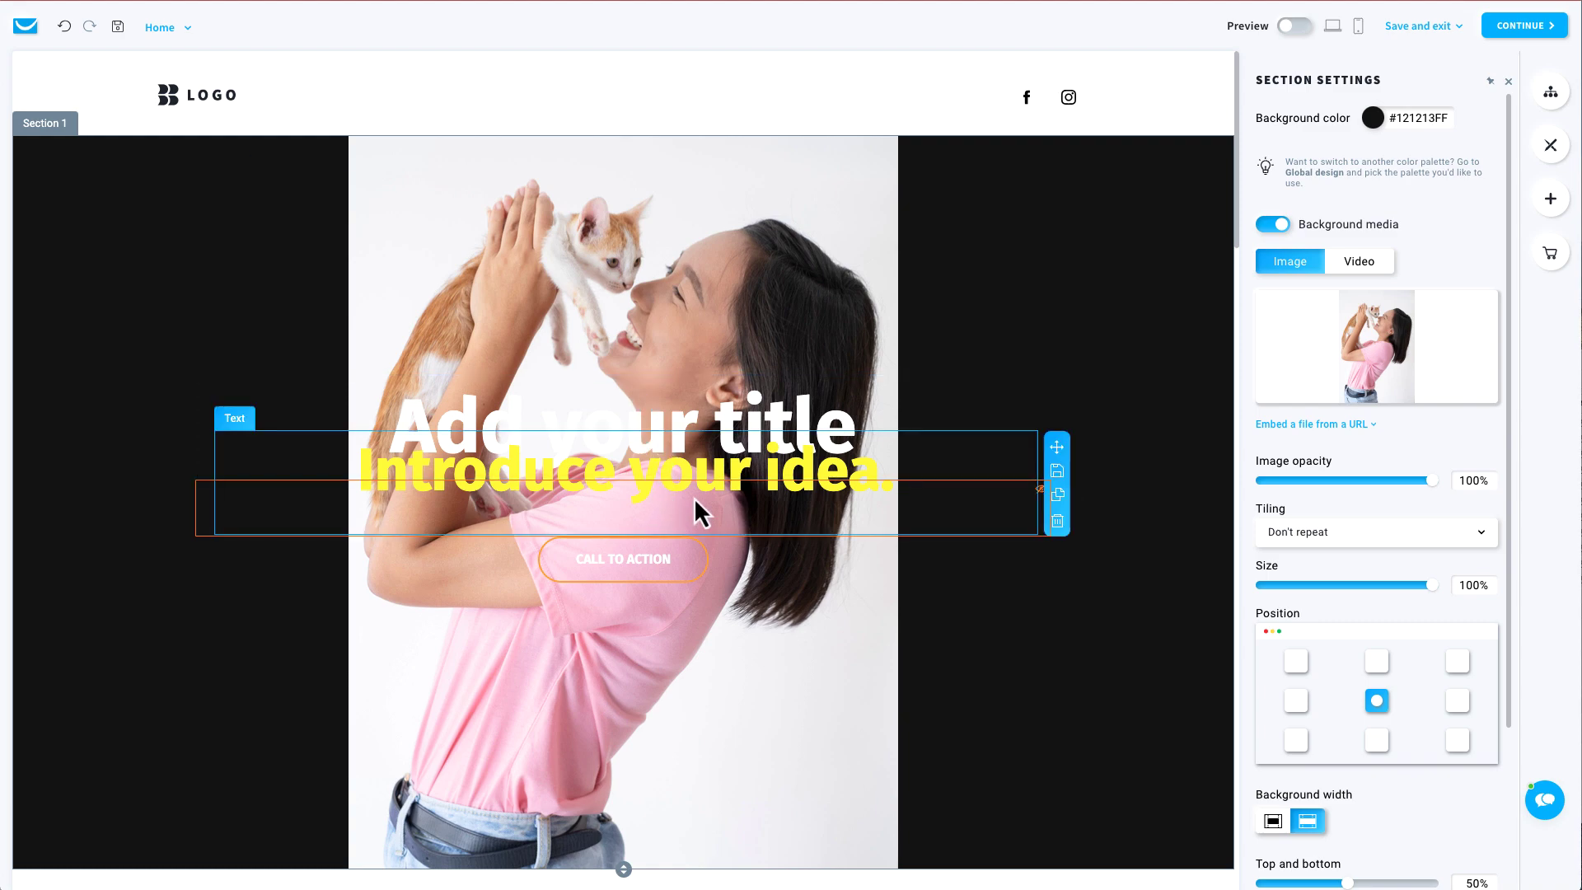
Step: Check the field settings of the contact form under the Contact us heading and delete the form
scroll(695, 499, down, 7)
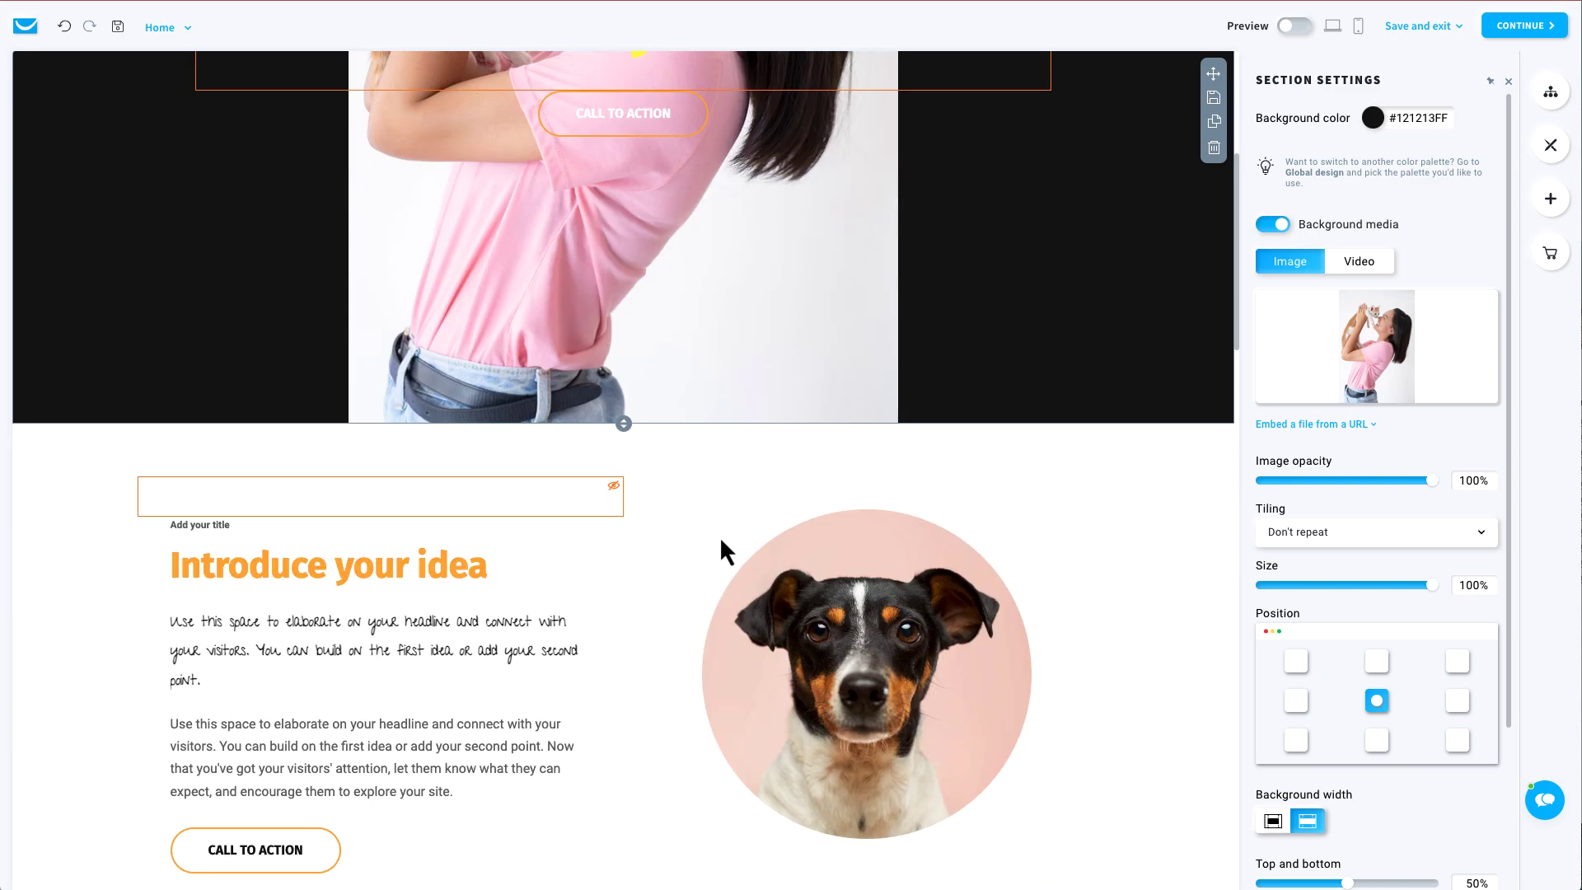
scroll(697, 545, down, 8)
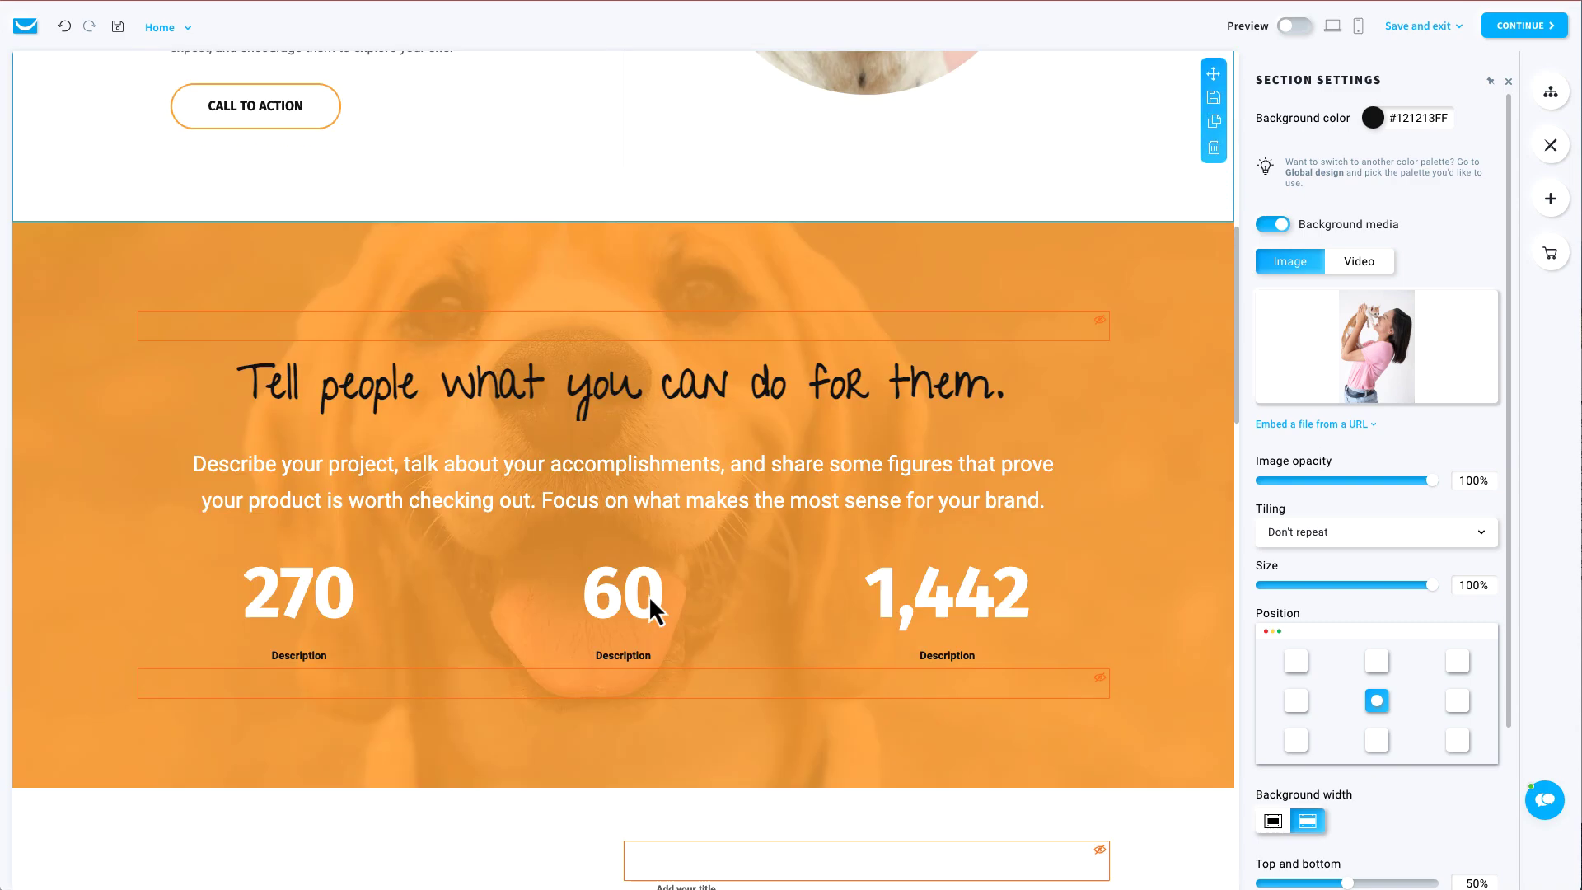
scroll(521, 599, down, 5)
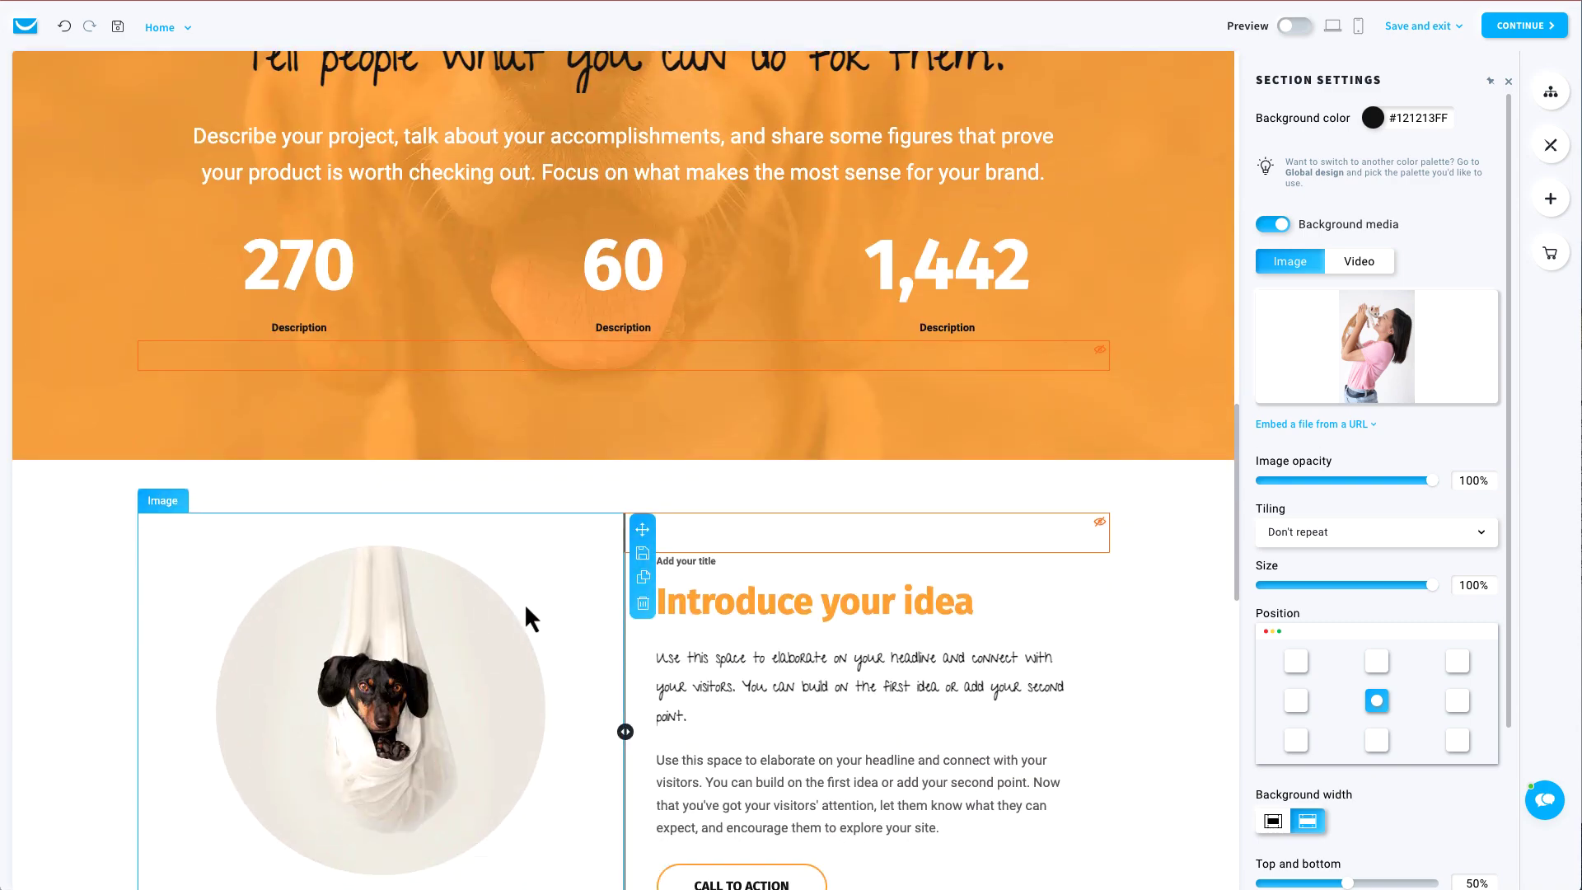
scroll(451, 639, down, 1)
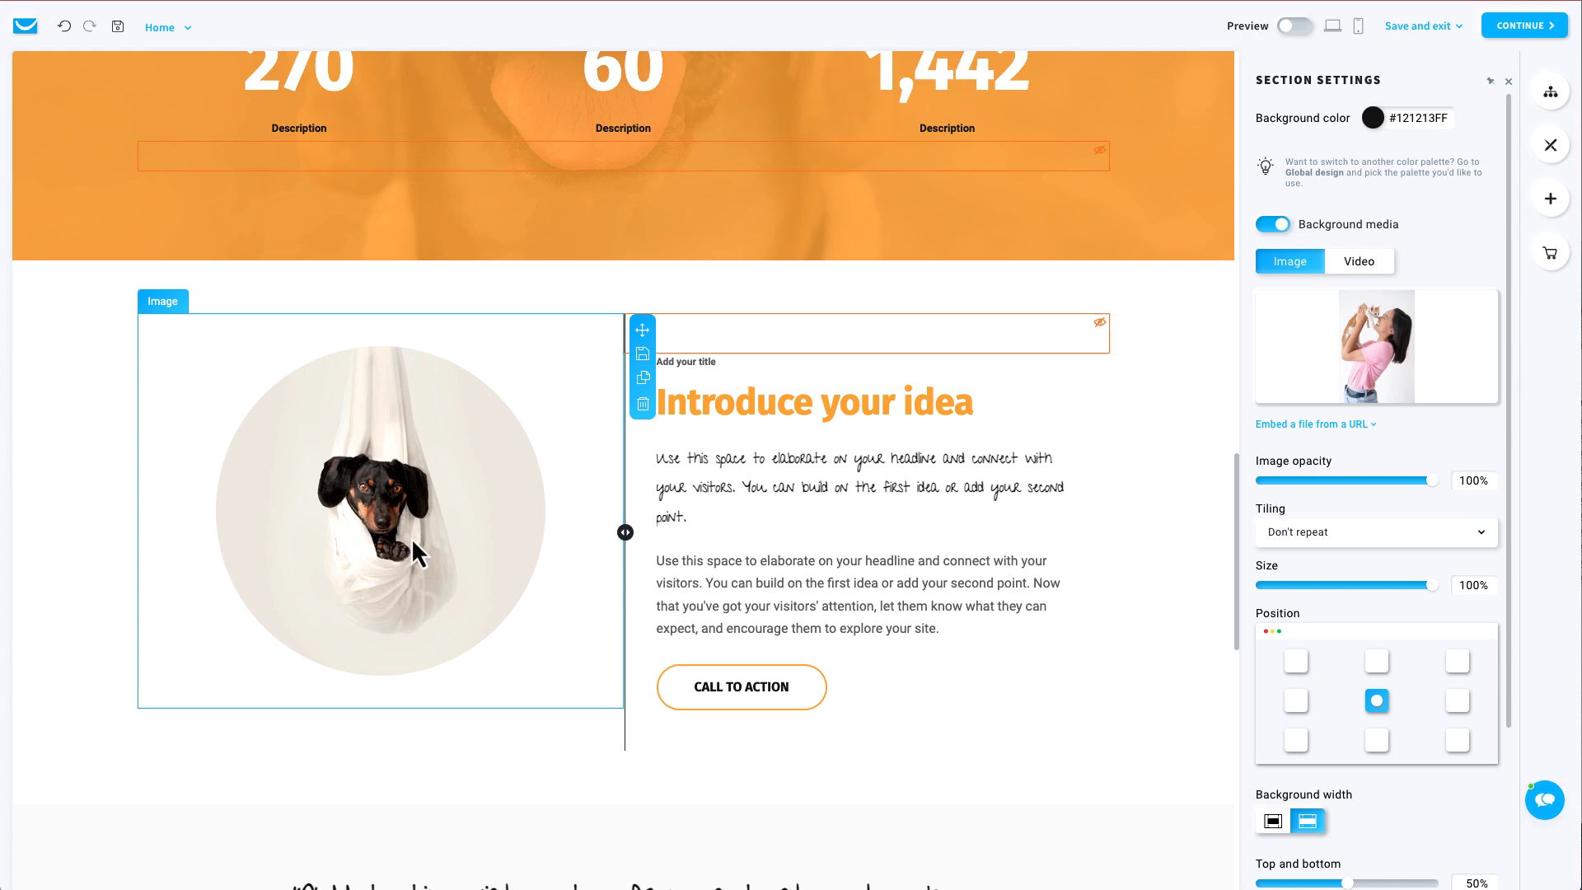
scroll(412, 537, down, 6)
scroll(429, 549, down, 3)
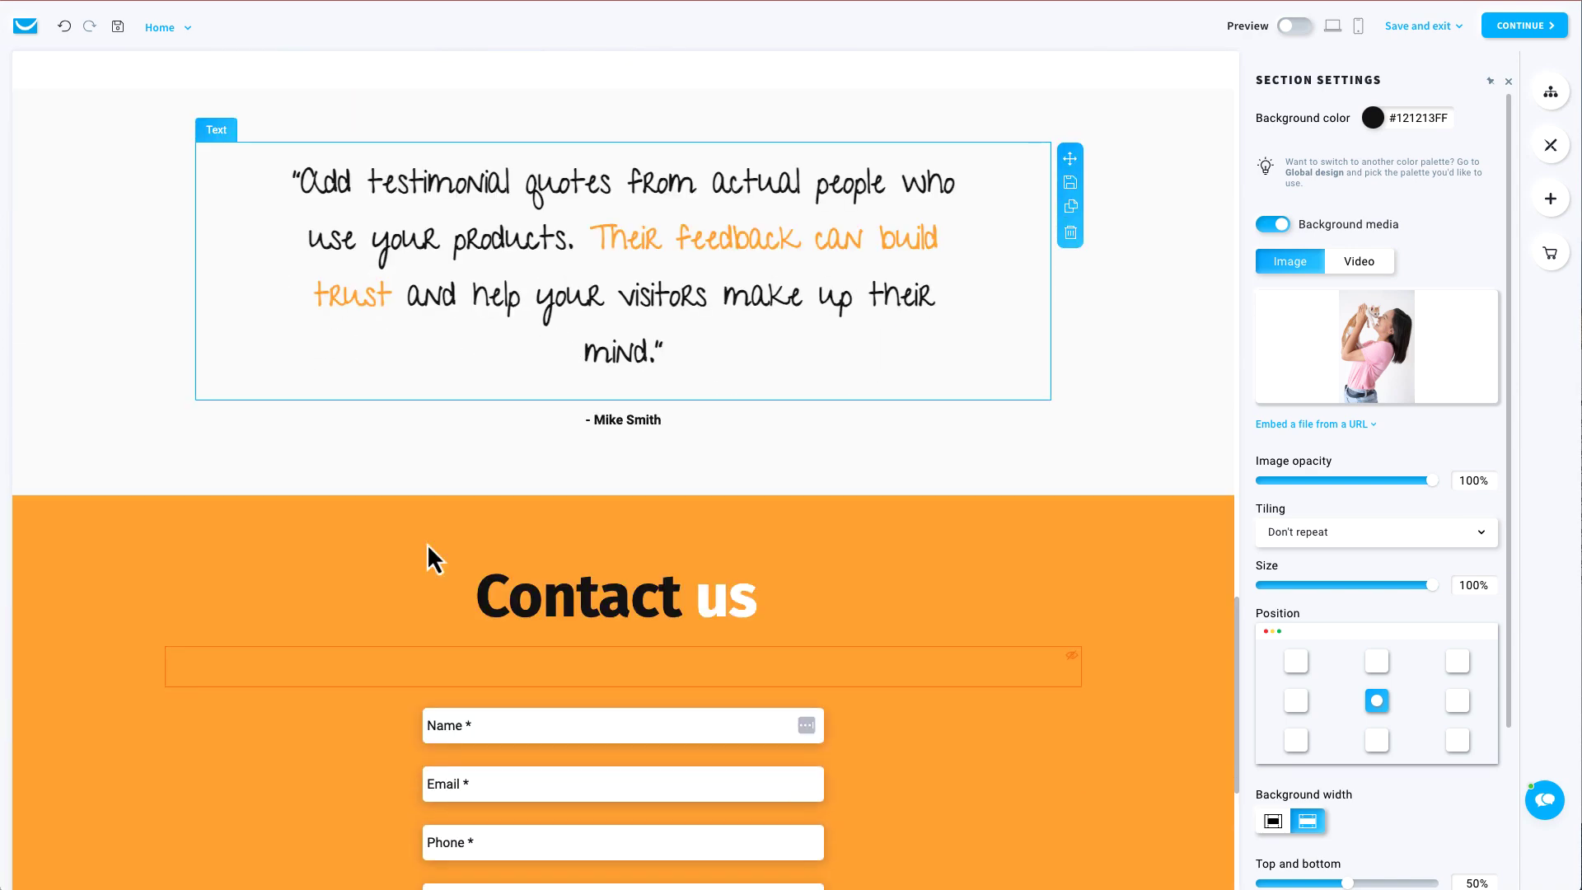
scroll(467, 541, down, 1)
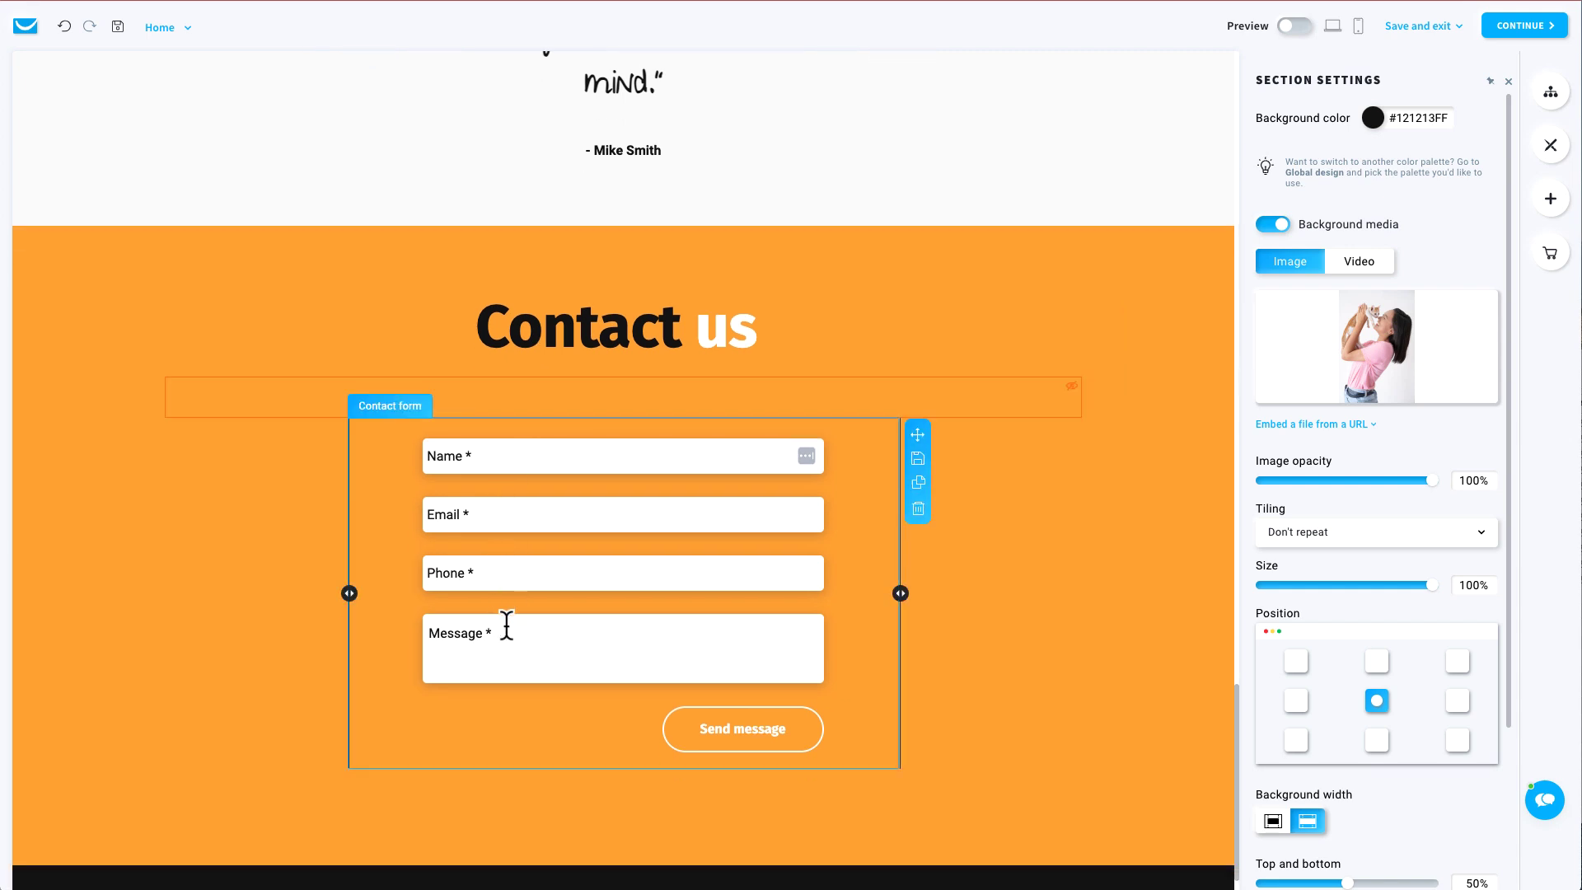
click(522, 627)
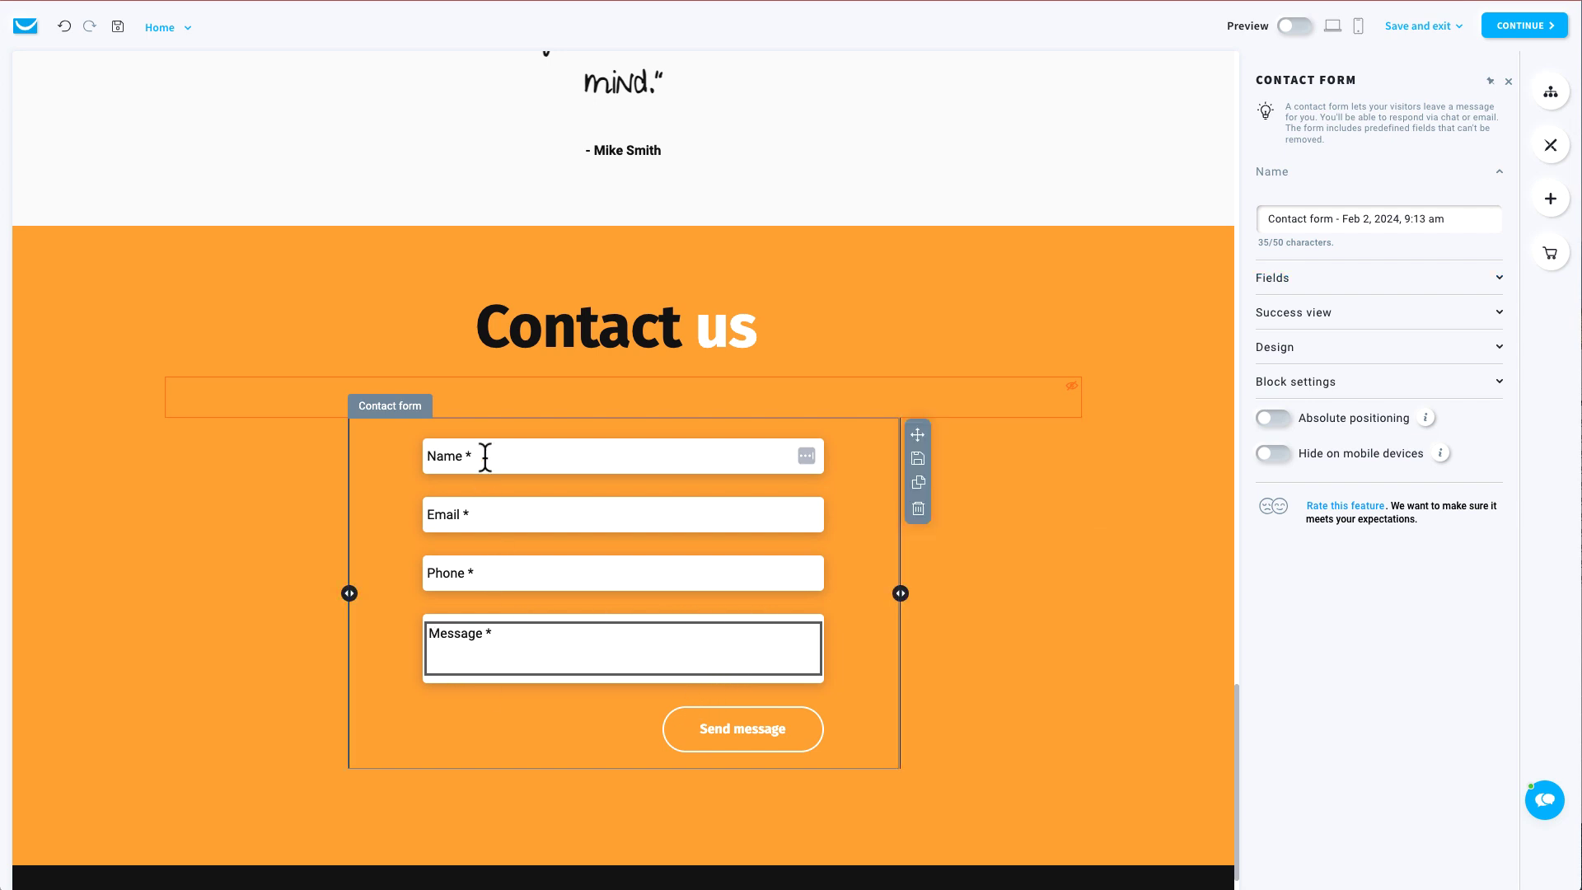
click(1400, 281)
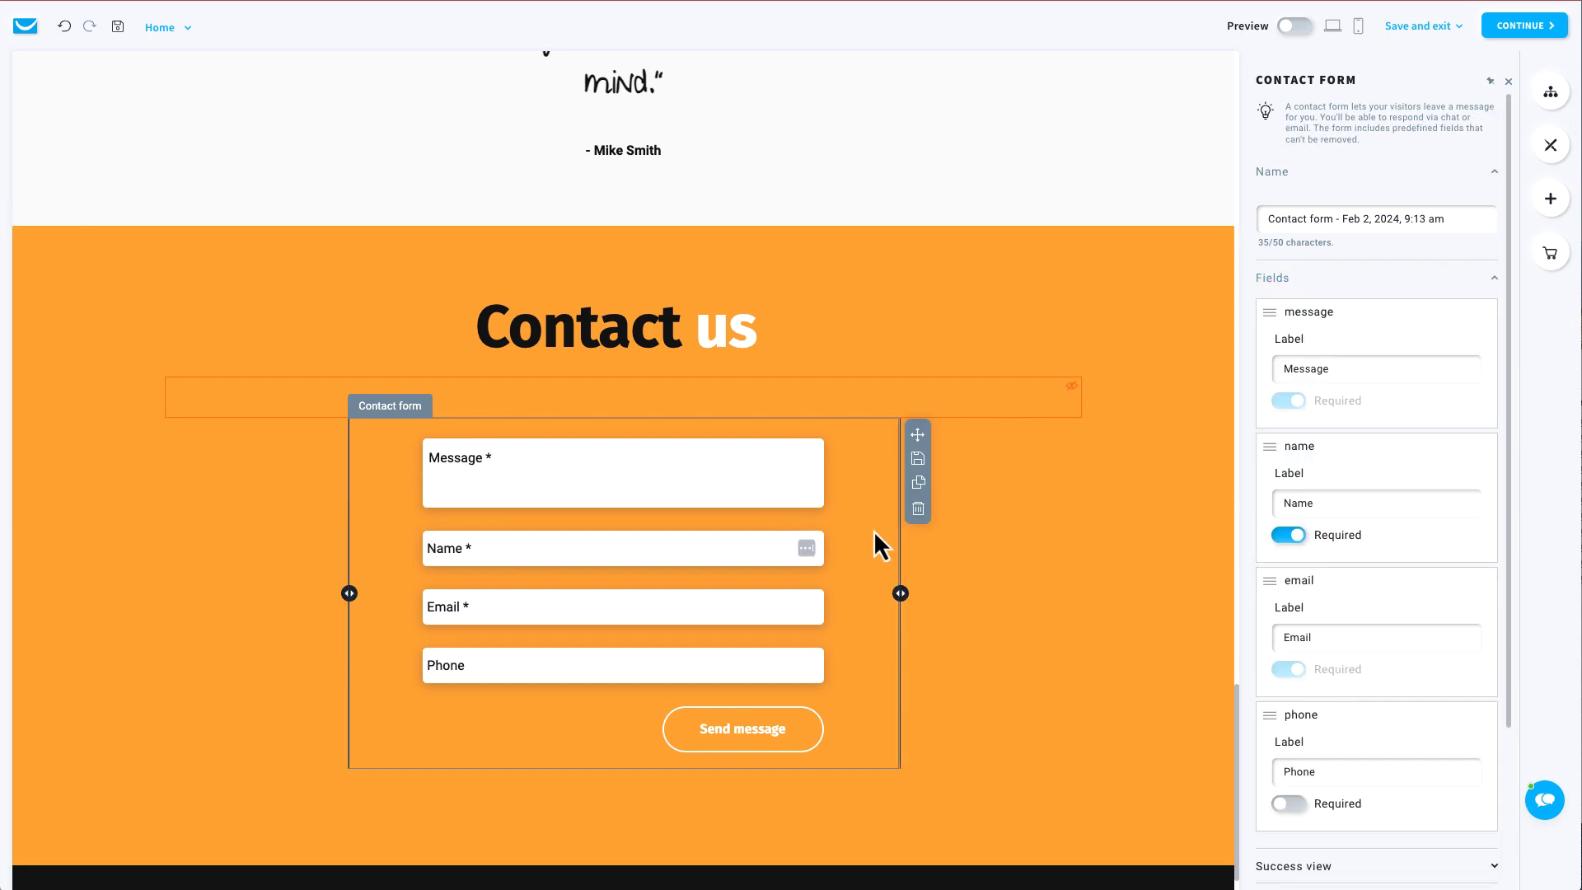
click(920, 511)
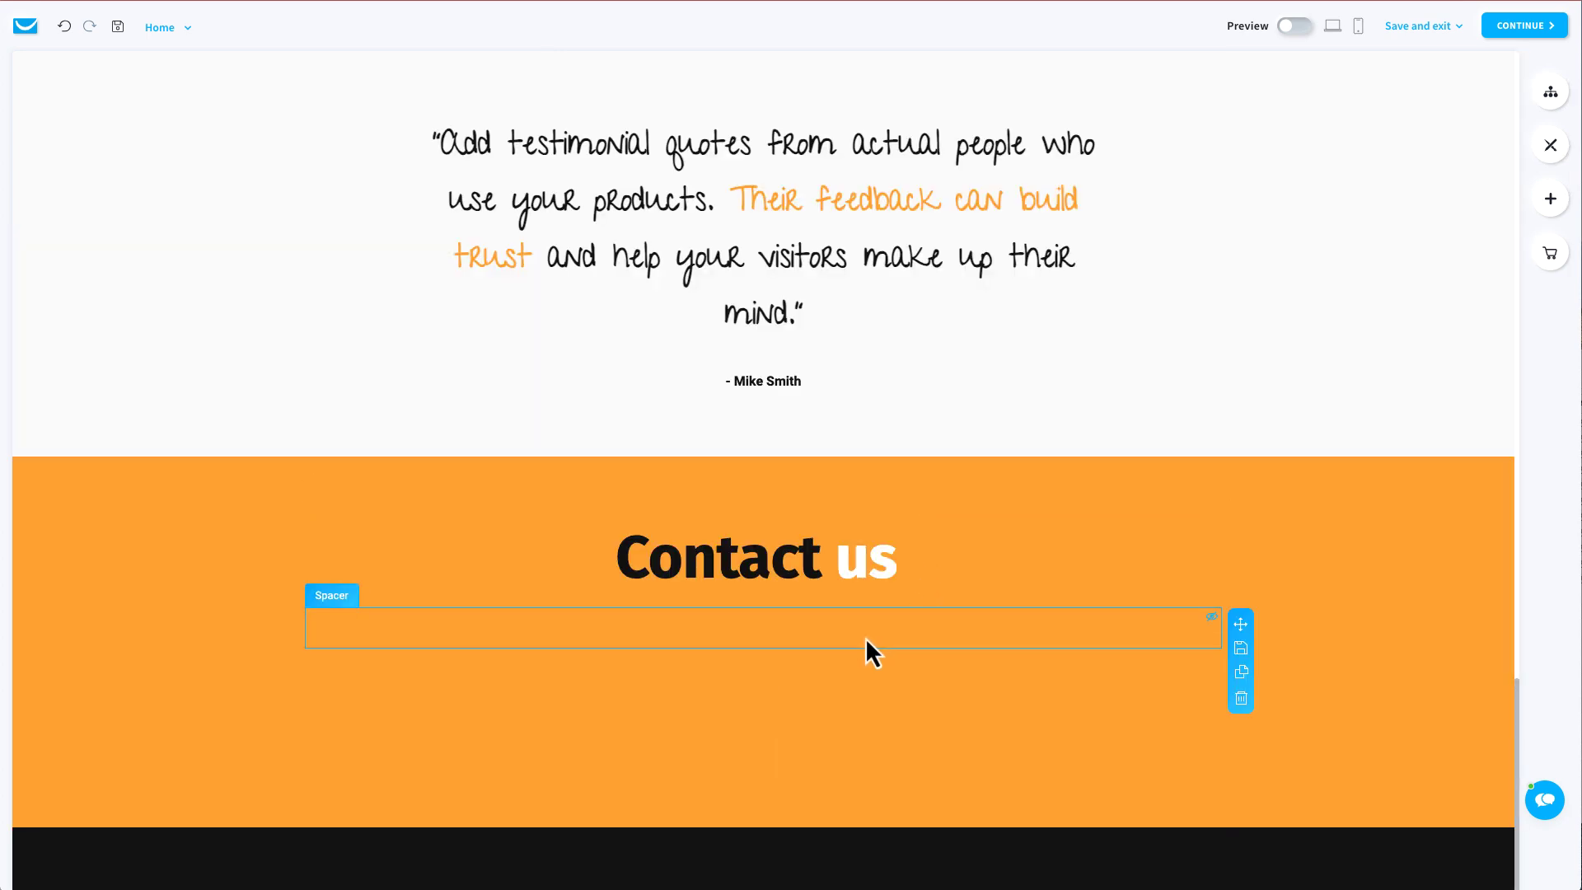
Step: Add a signup form with Name and Email fields and a Sign up button below the Contact us heading
click(1552, 199)
drag(1295, 568, 595, 575)
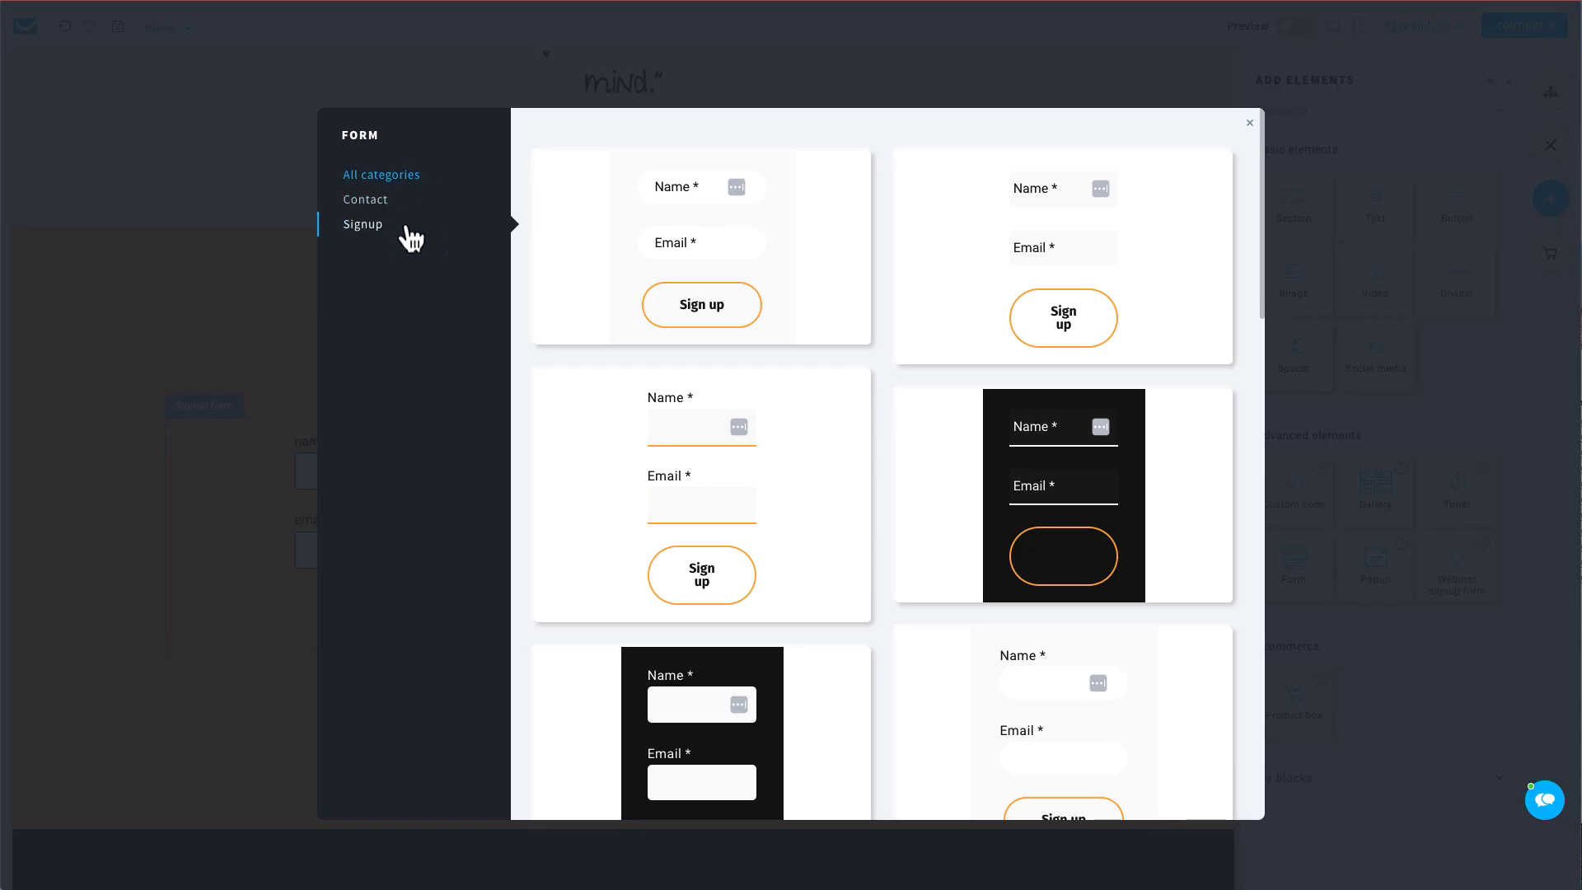
click(381, 231)
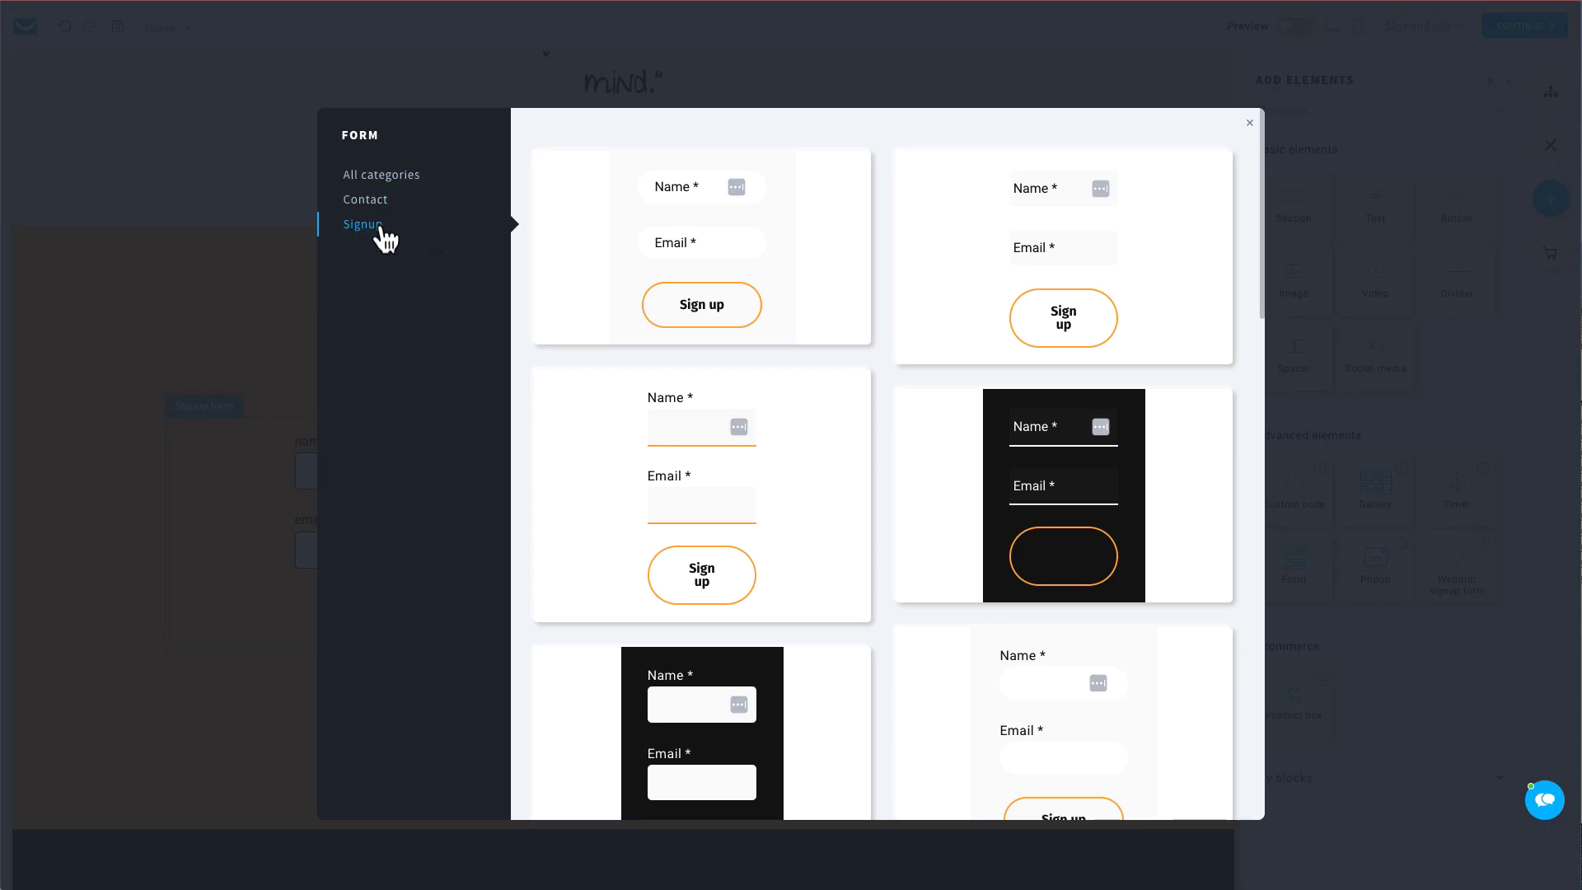
click(595, 250)
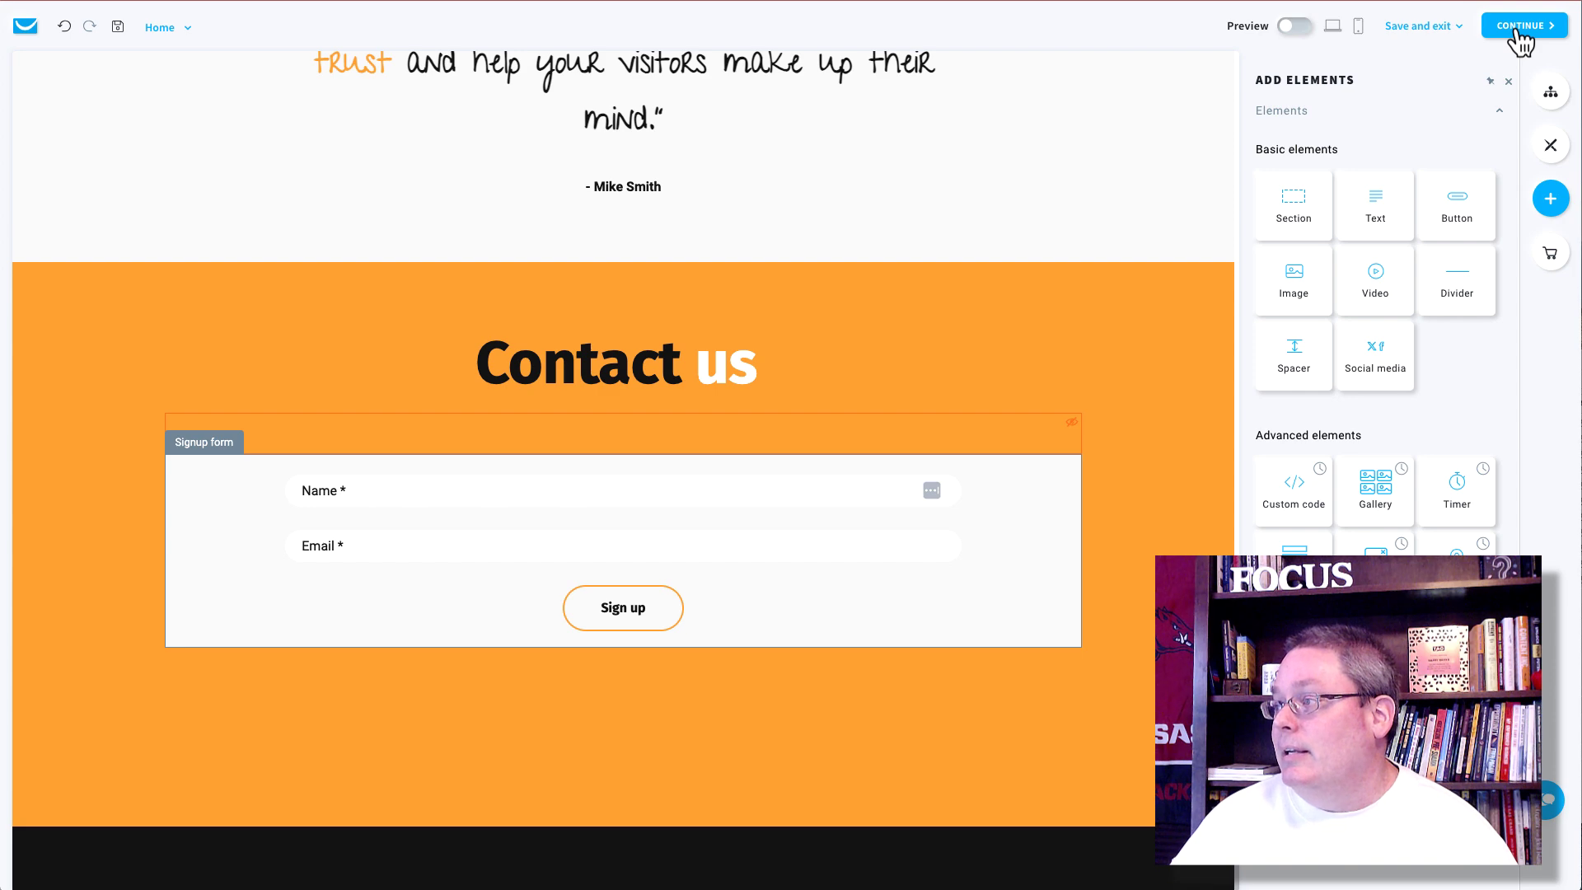
Step: Continue to the landing page settings and rename the page as Kitten Landing Page
click(1519, 28)
triple_click(505, 179)
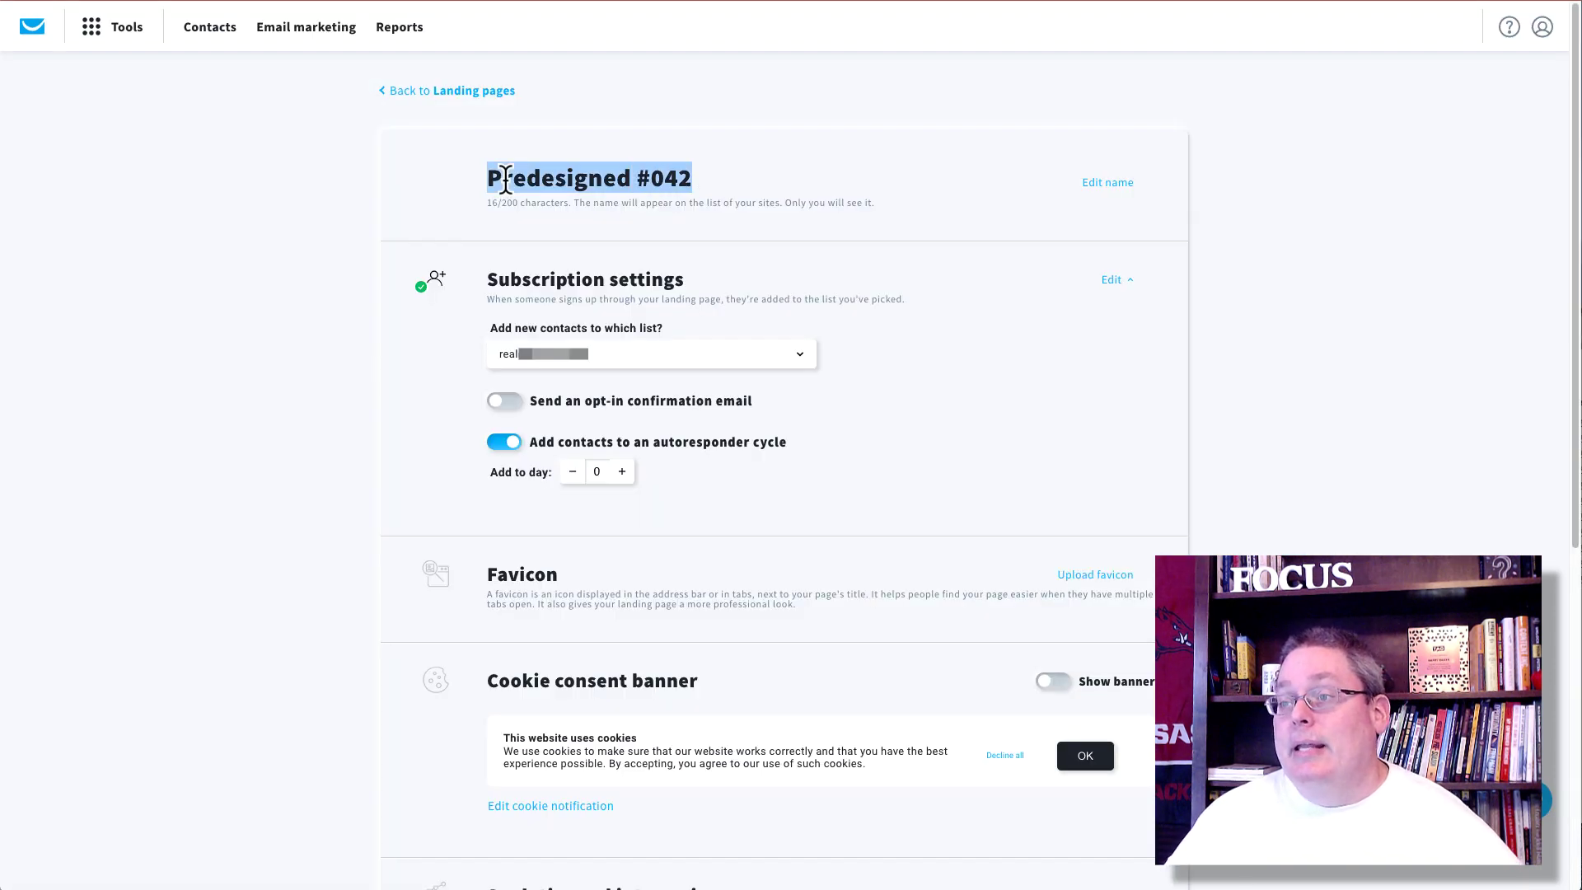
text(Kitte)
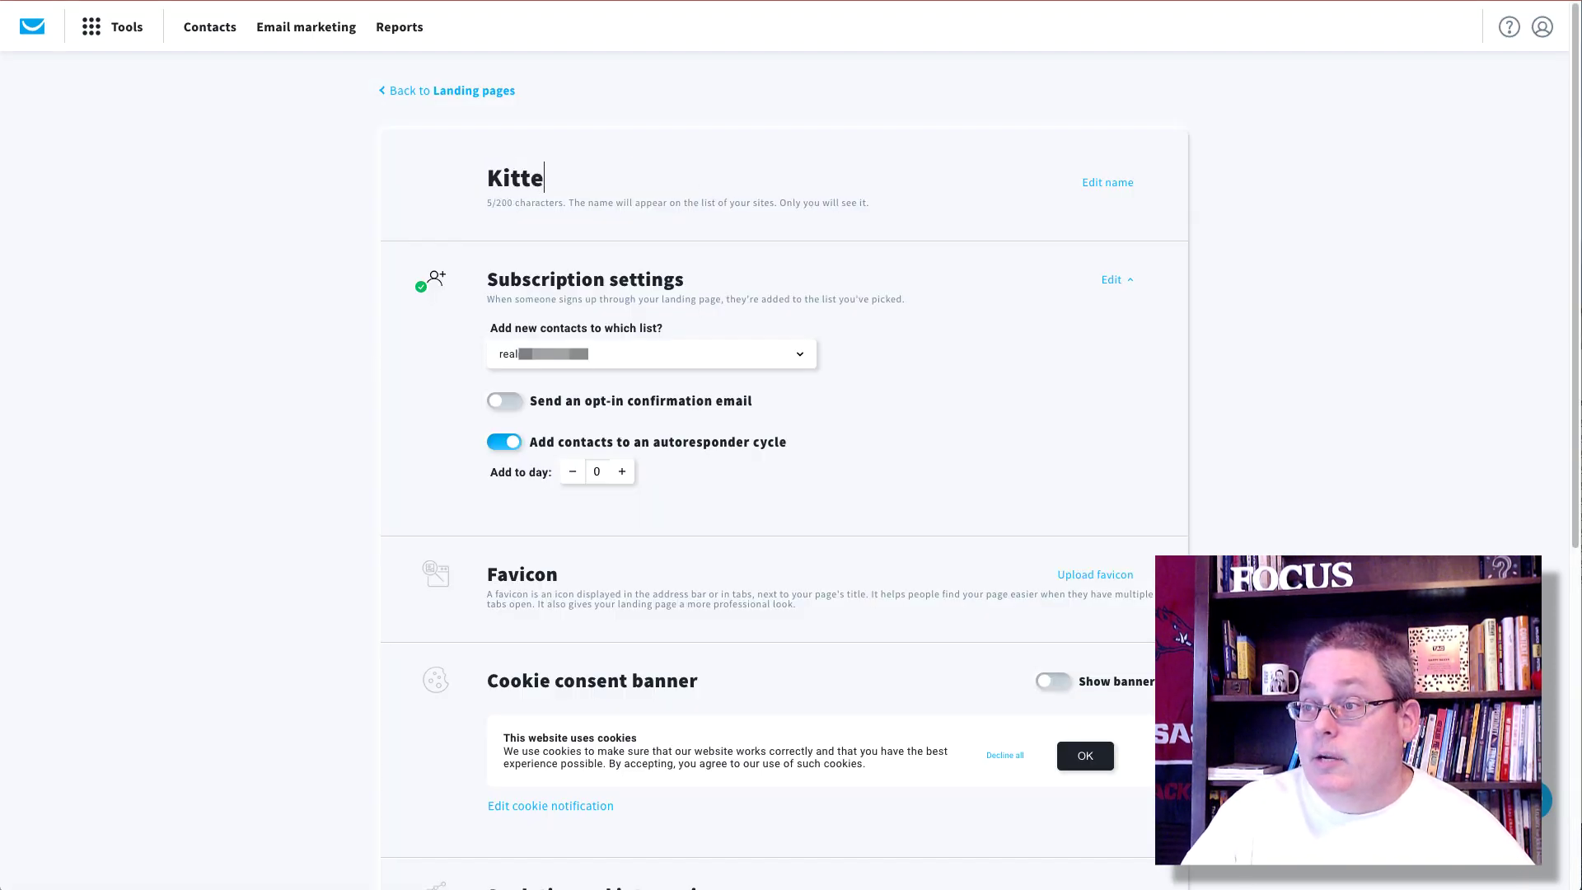
text(n Landin)
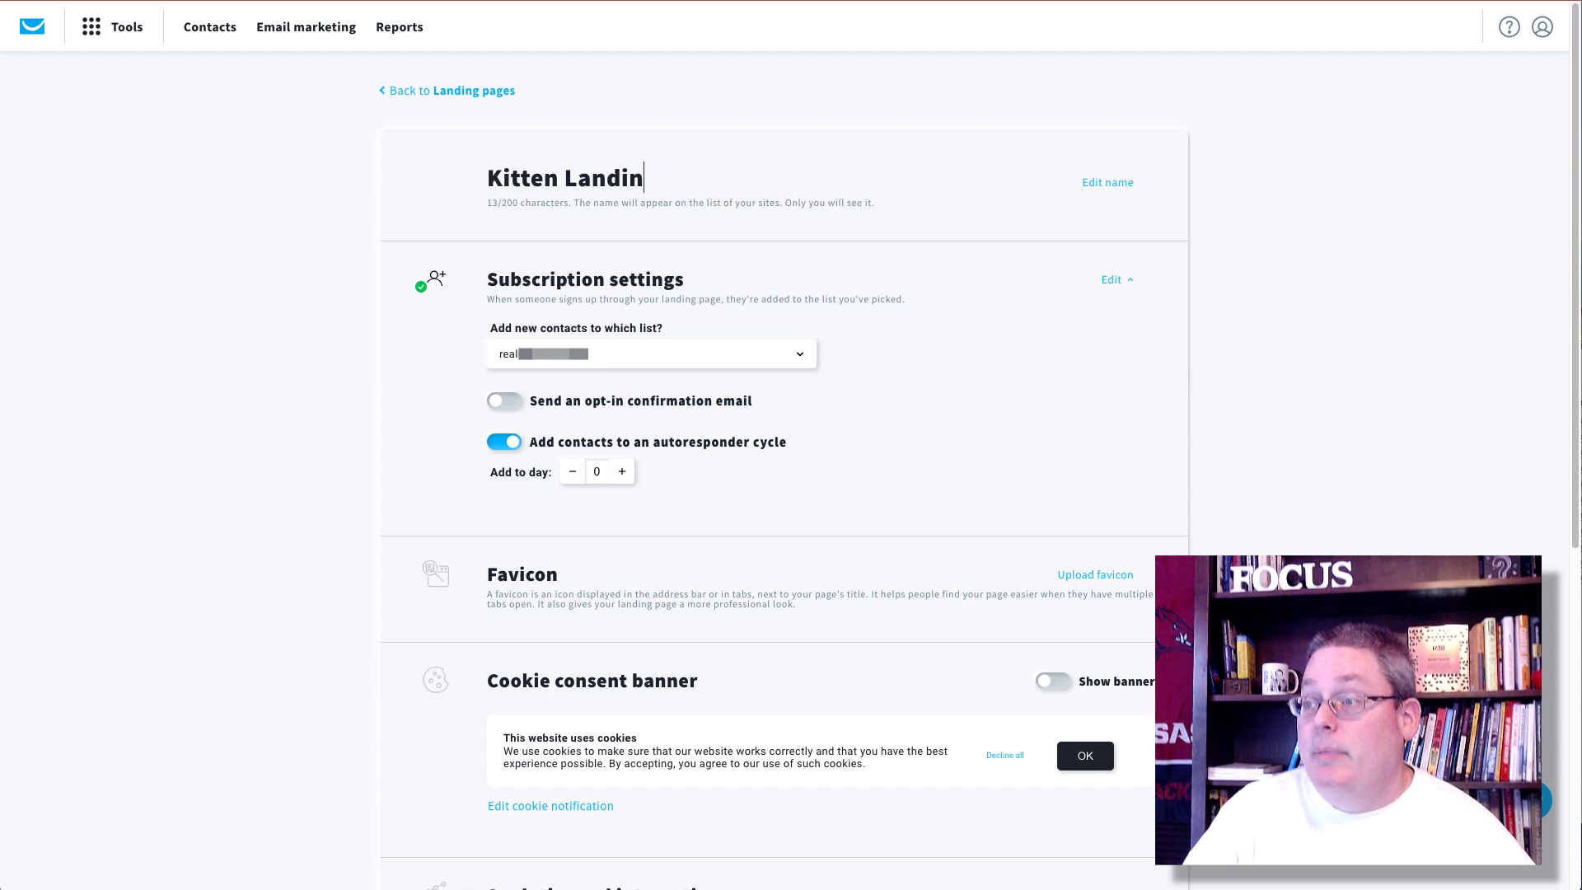
text(g Page)
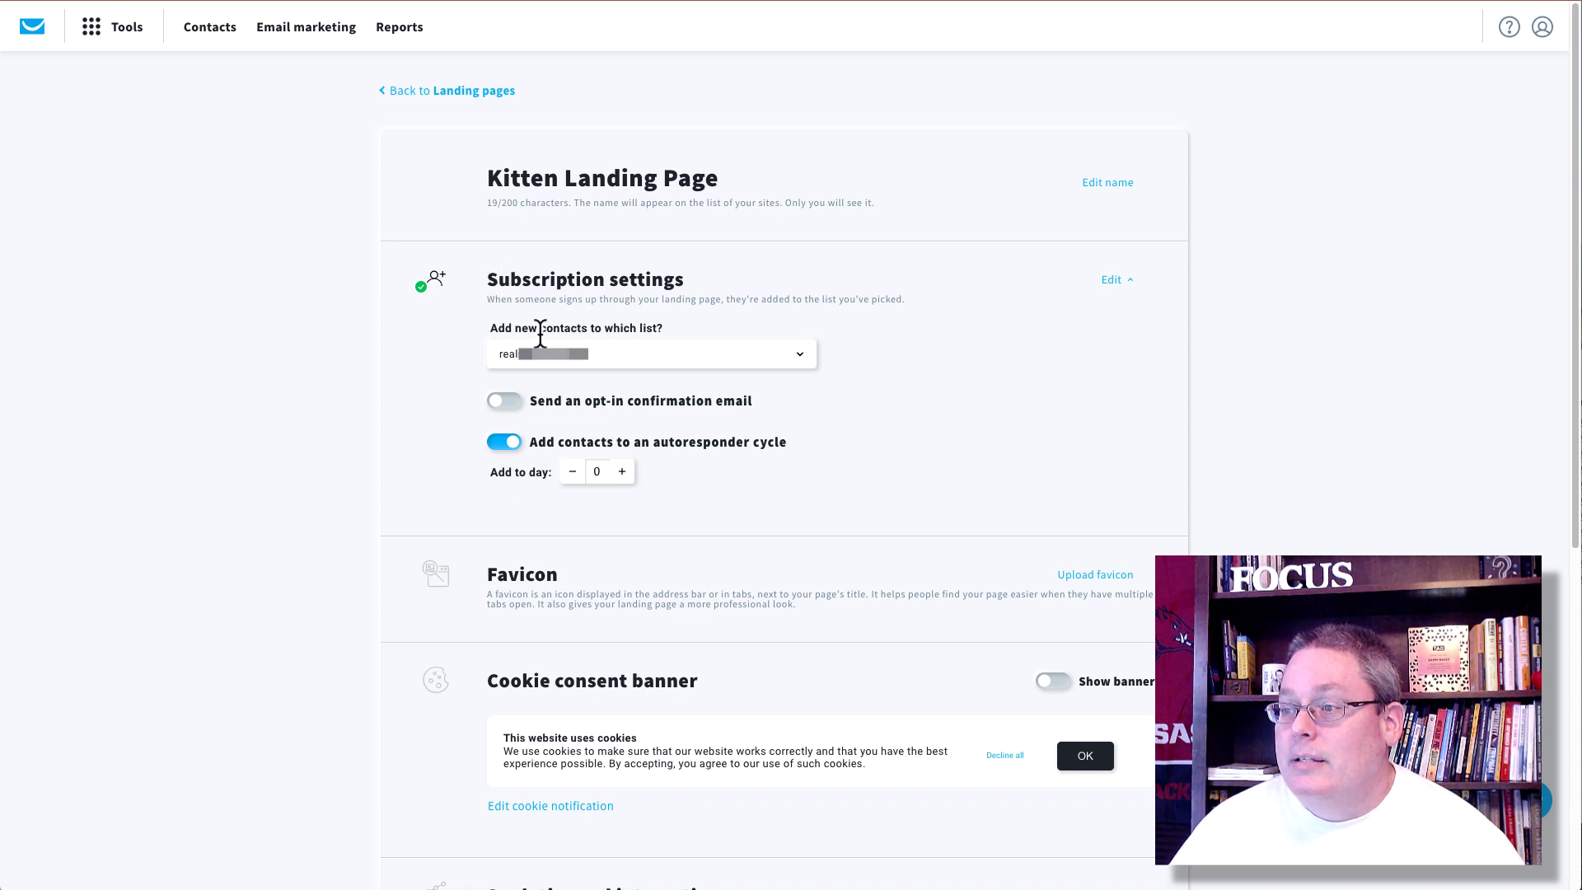
Step: Review the contact list choices and remaining landing page settings, and continue to the name and domain setup
click(800, 357)
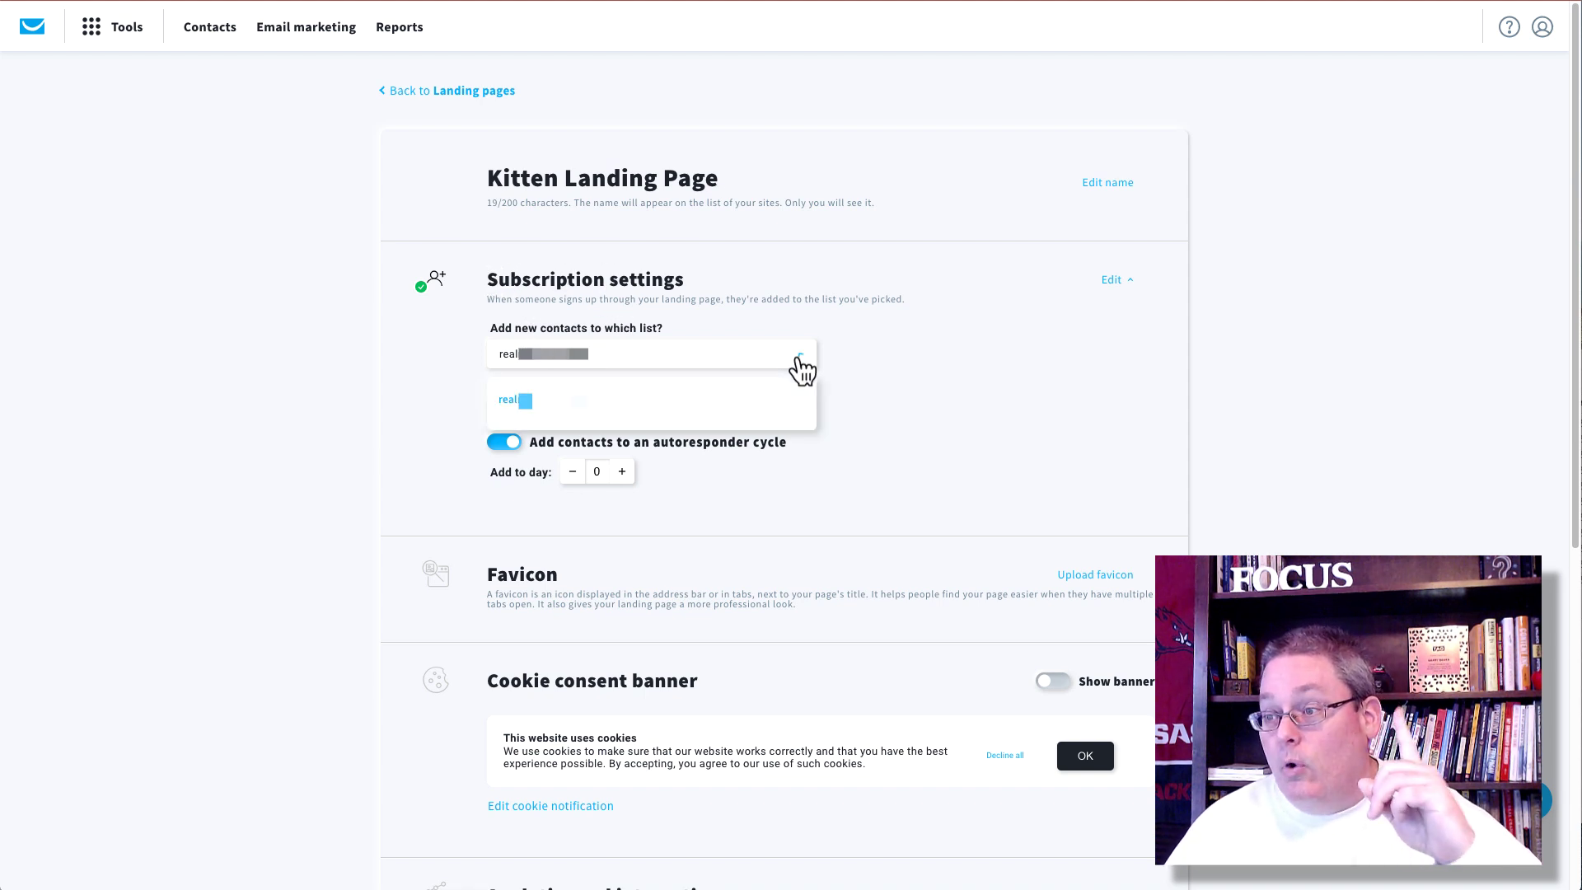
click(876, 374)
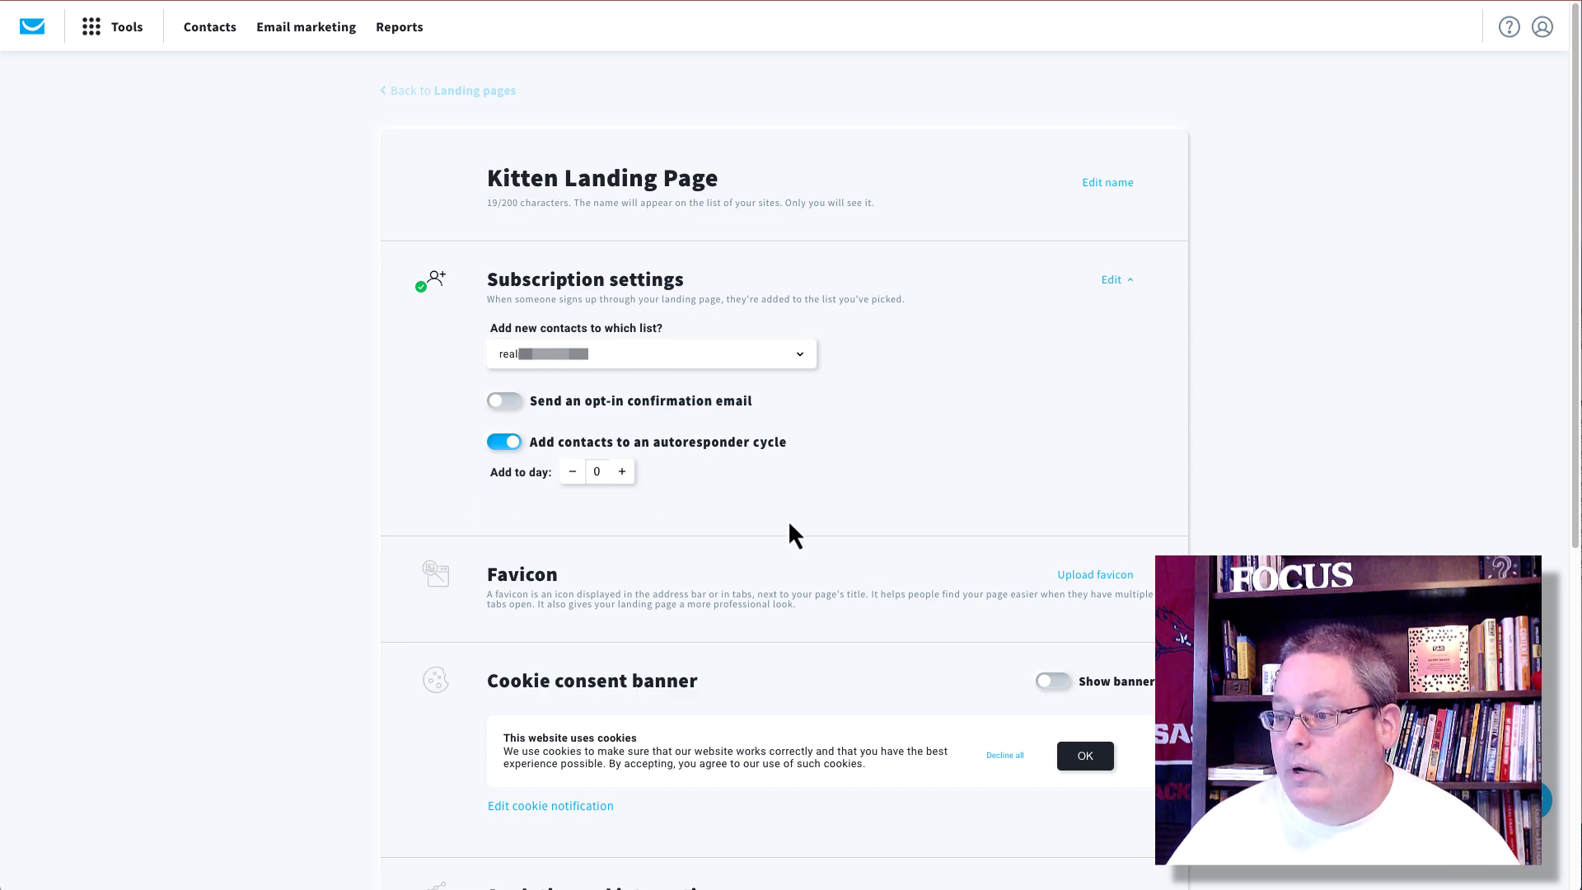
scroll(1204, 550, down, 6)
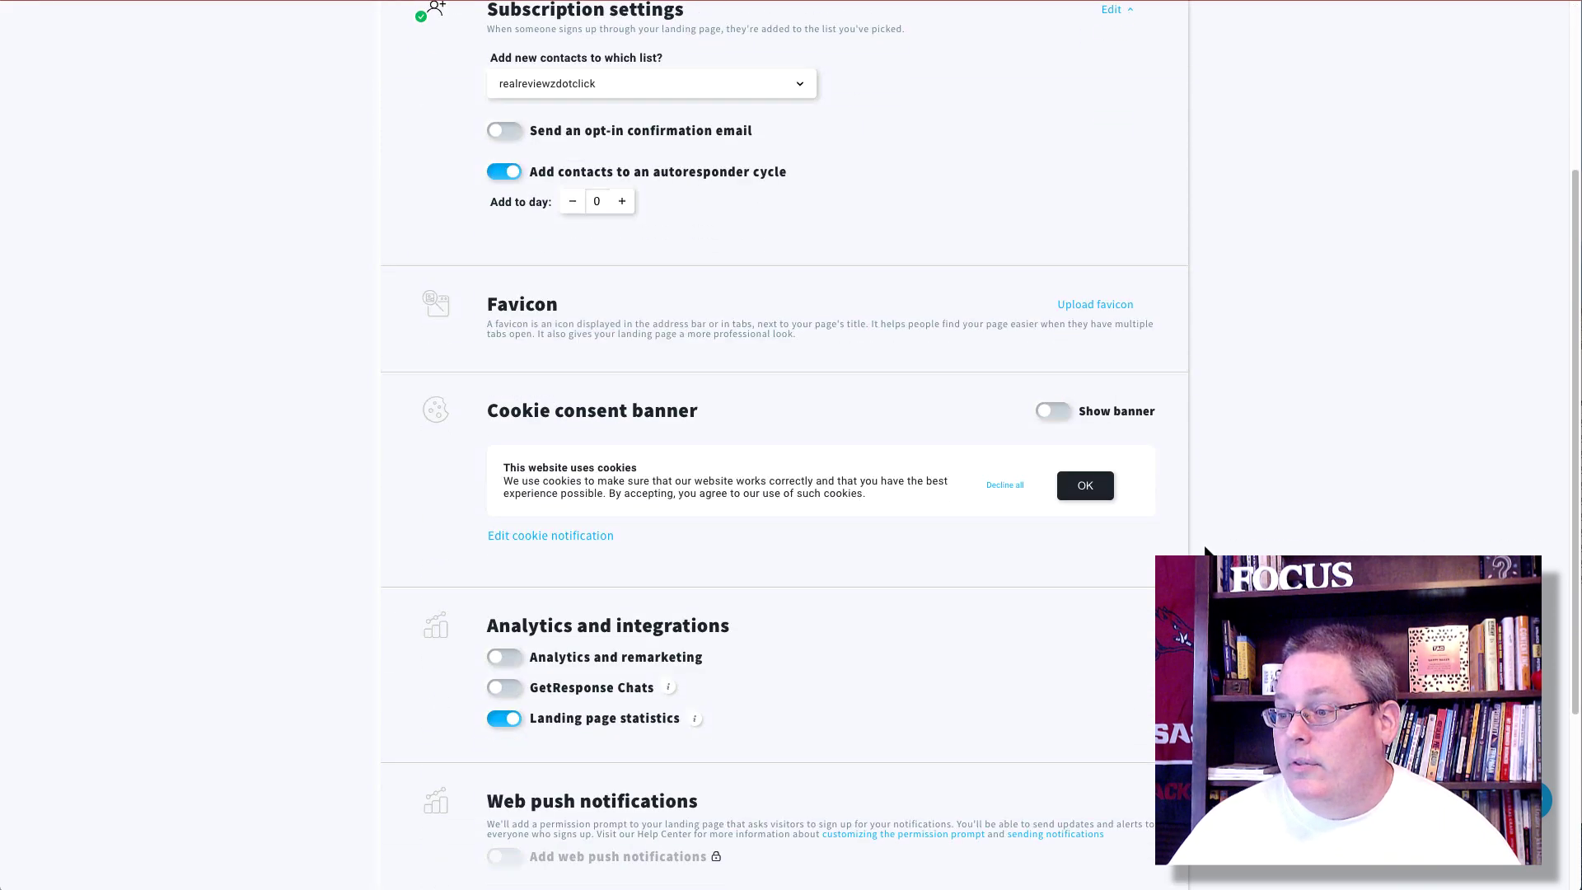
scroll(741, 528, up, 7)
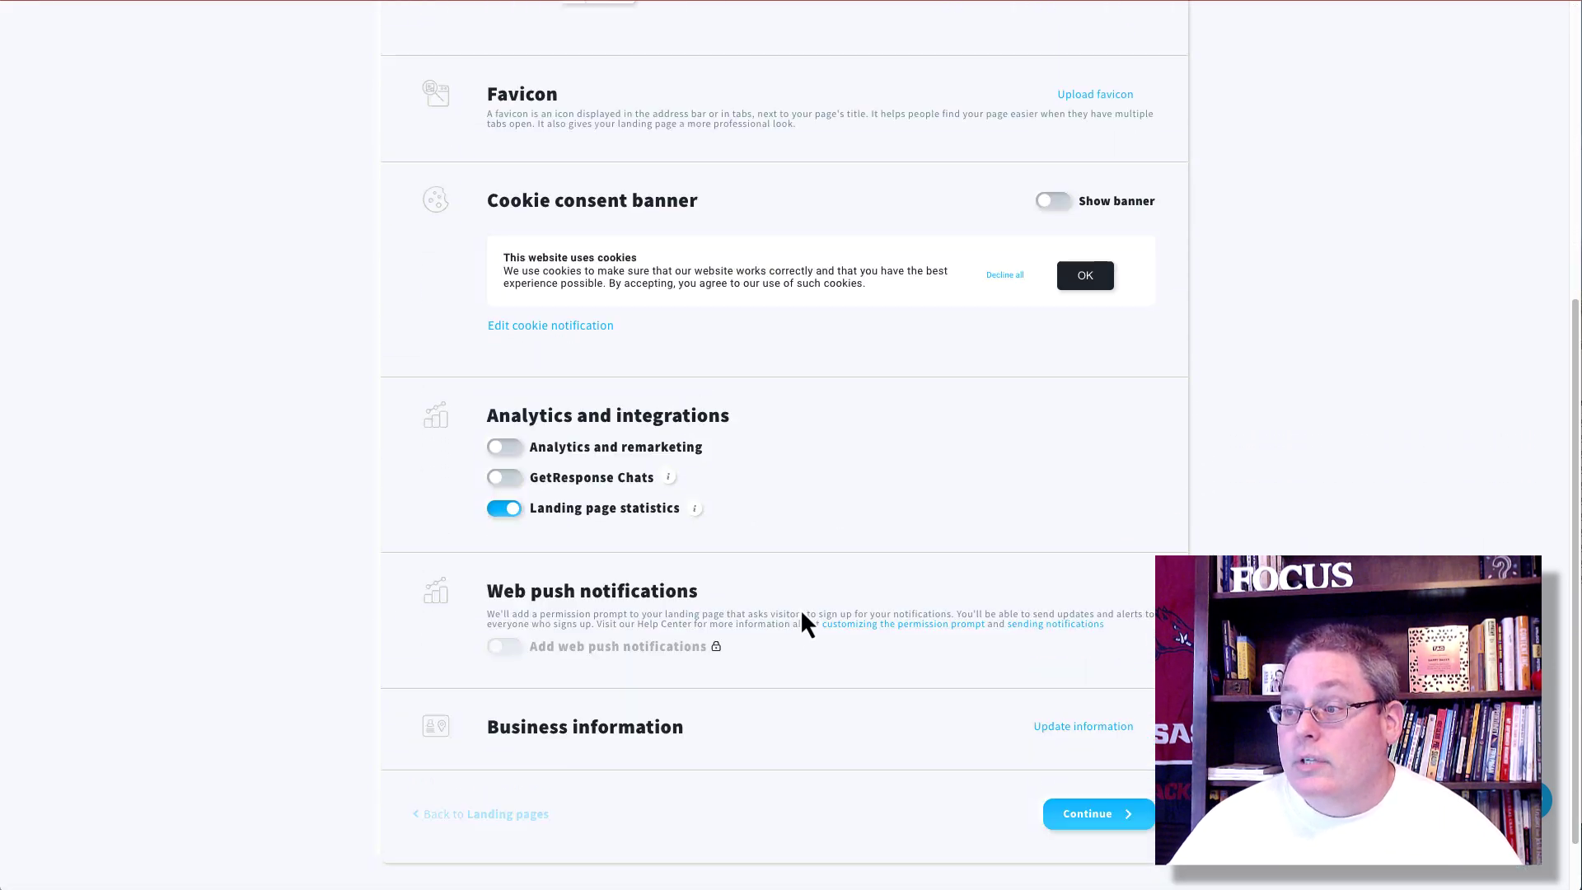
scroll(815, 473, down, 4)
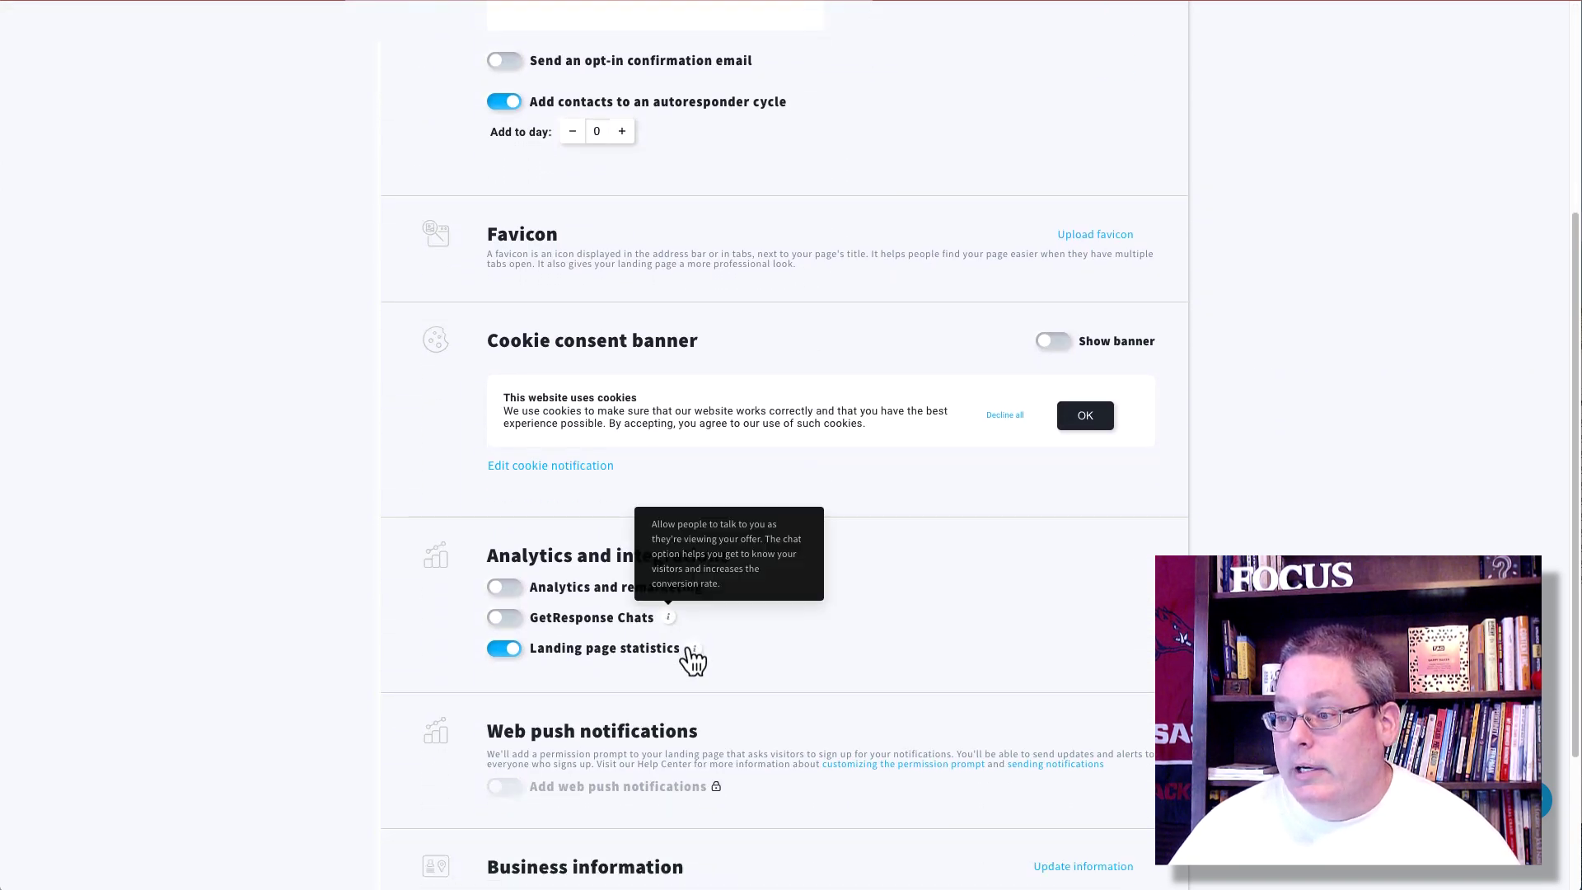
scroll(956, 641, down, 3)
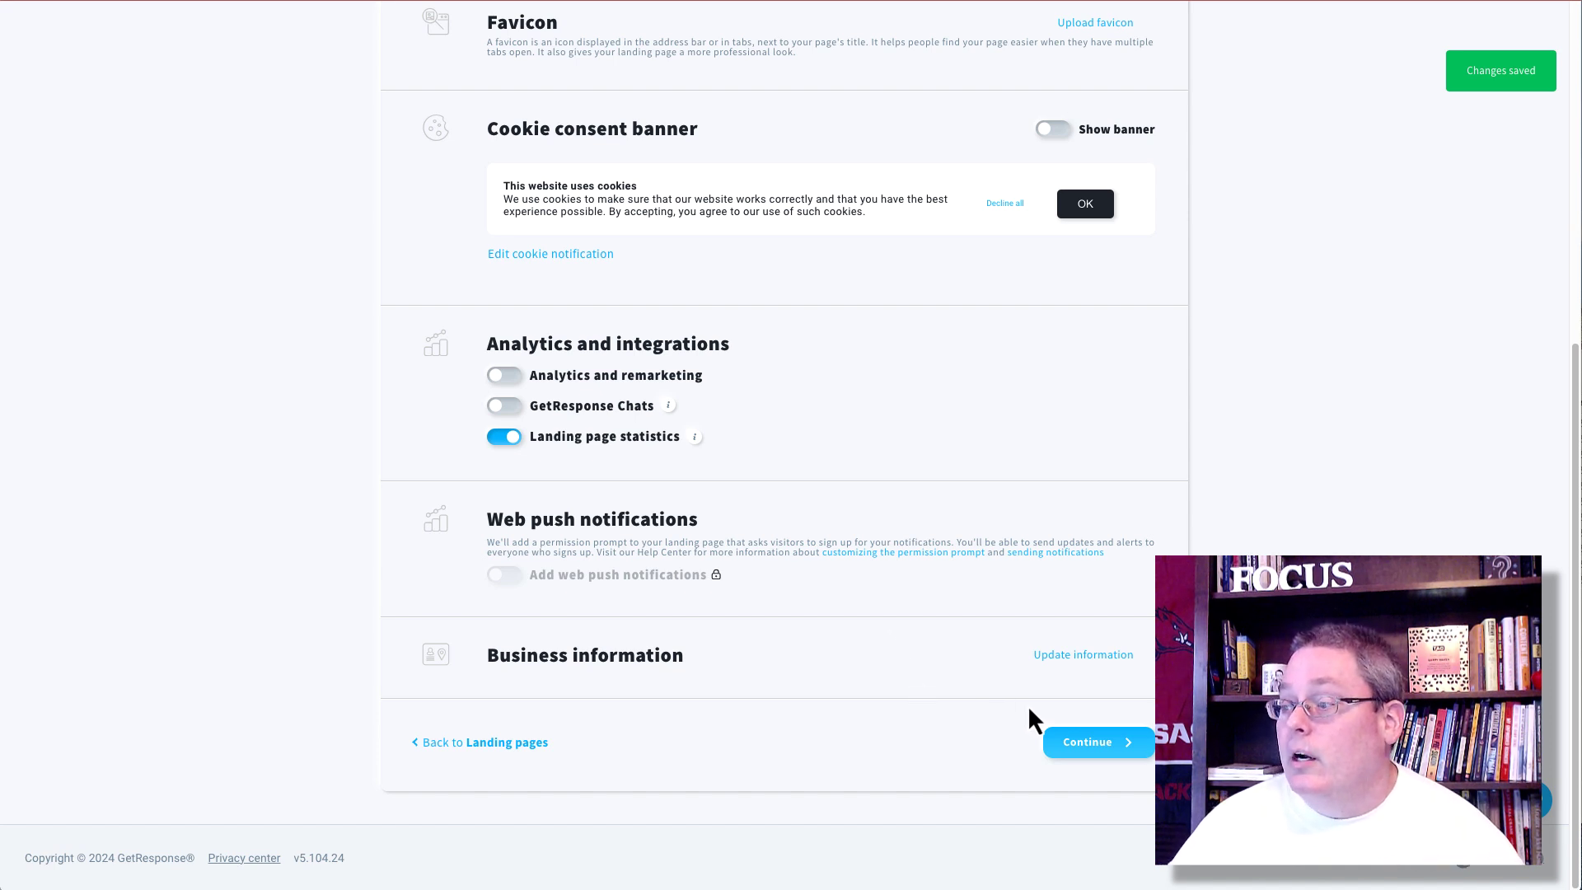
click(1079, 745)
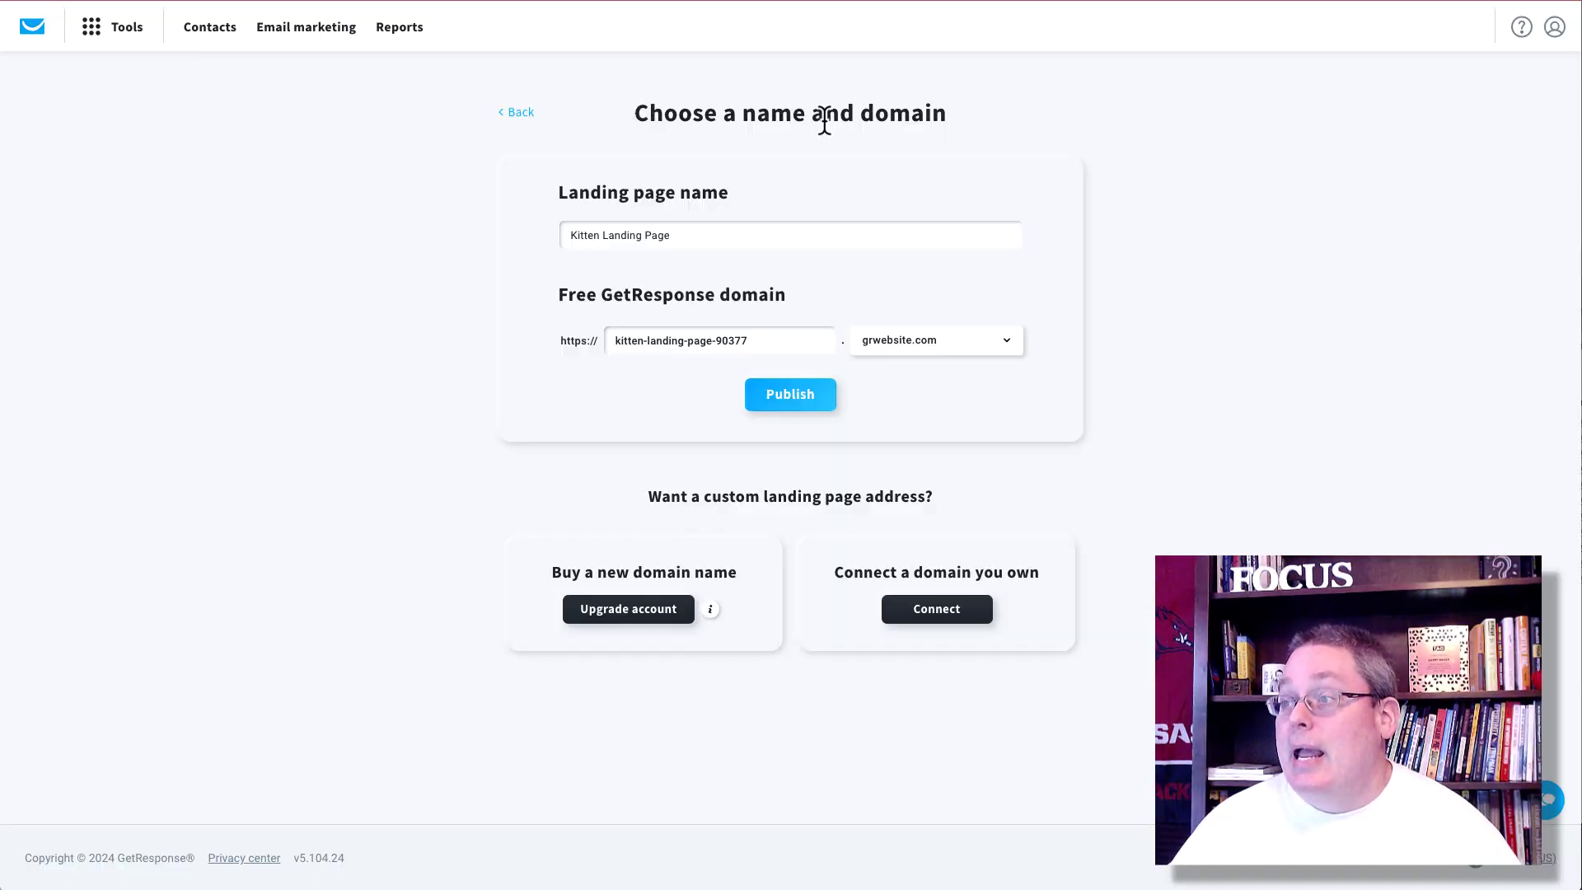
Step: Check the free domain options and publish Kitten Landing Page at kitten-landing-page-90377.grwebsite.com
drag(667, 236, 571, 237)
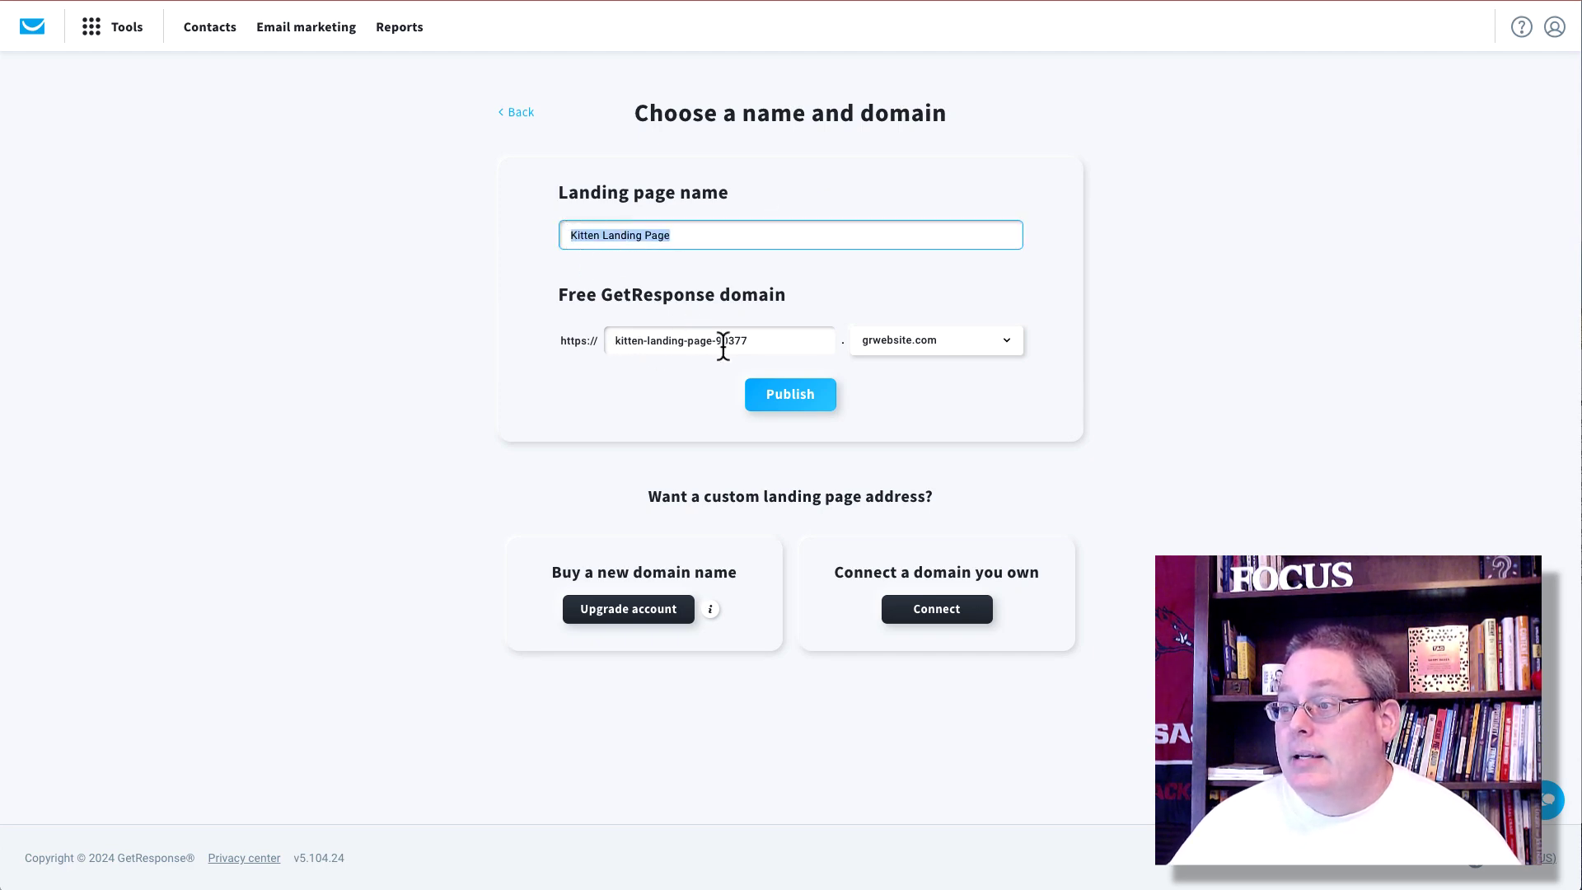
click(939, 356)
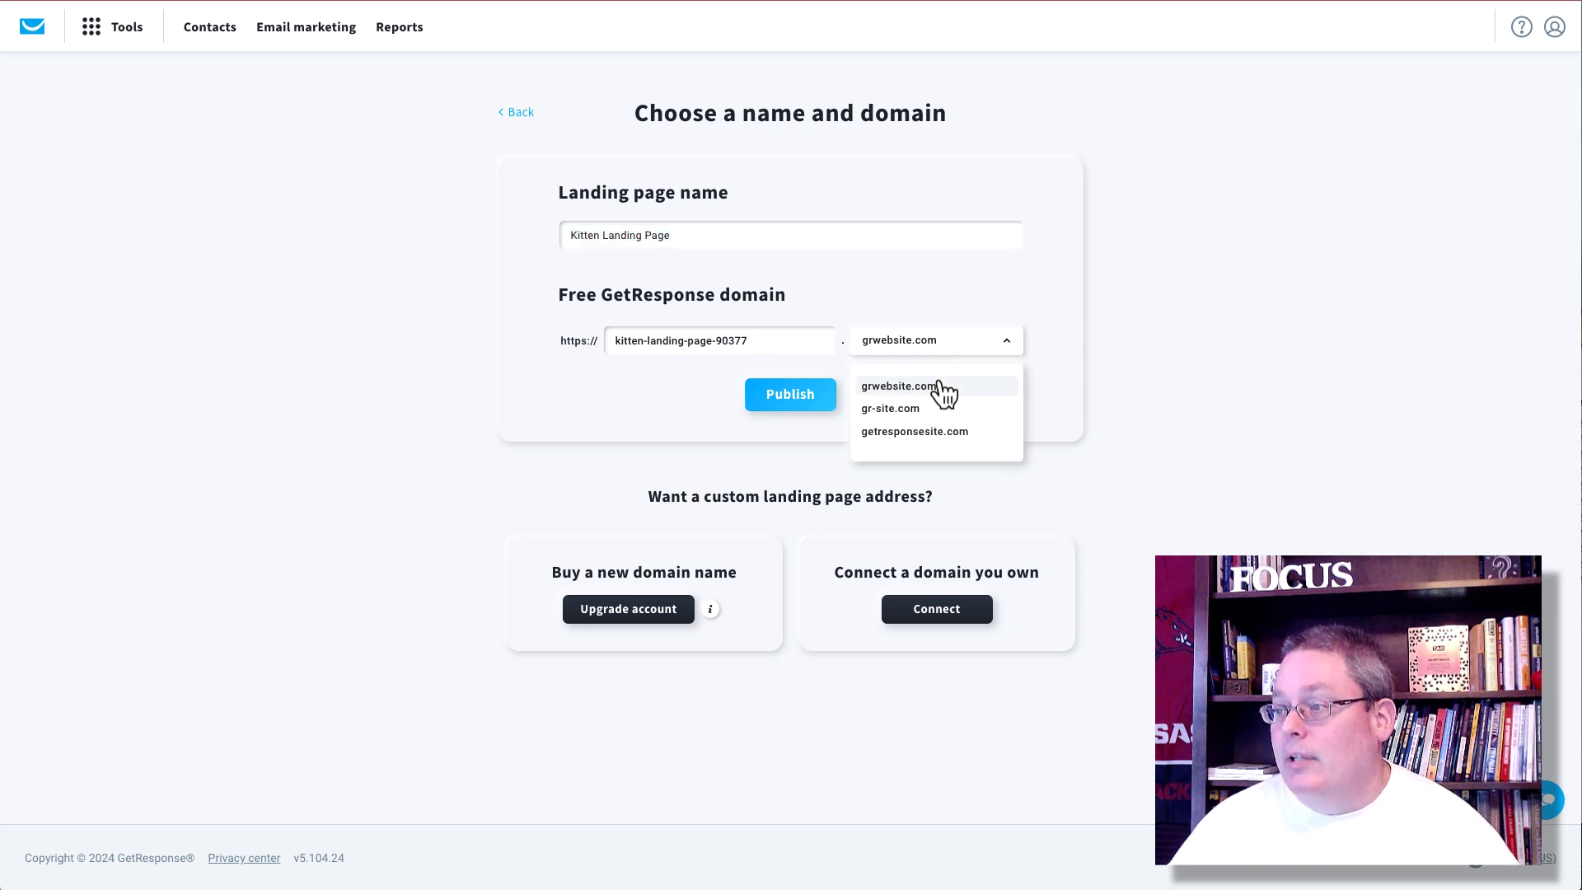
click(1172, 340)
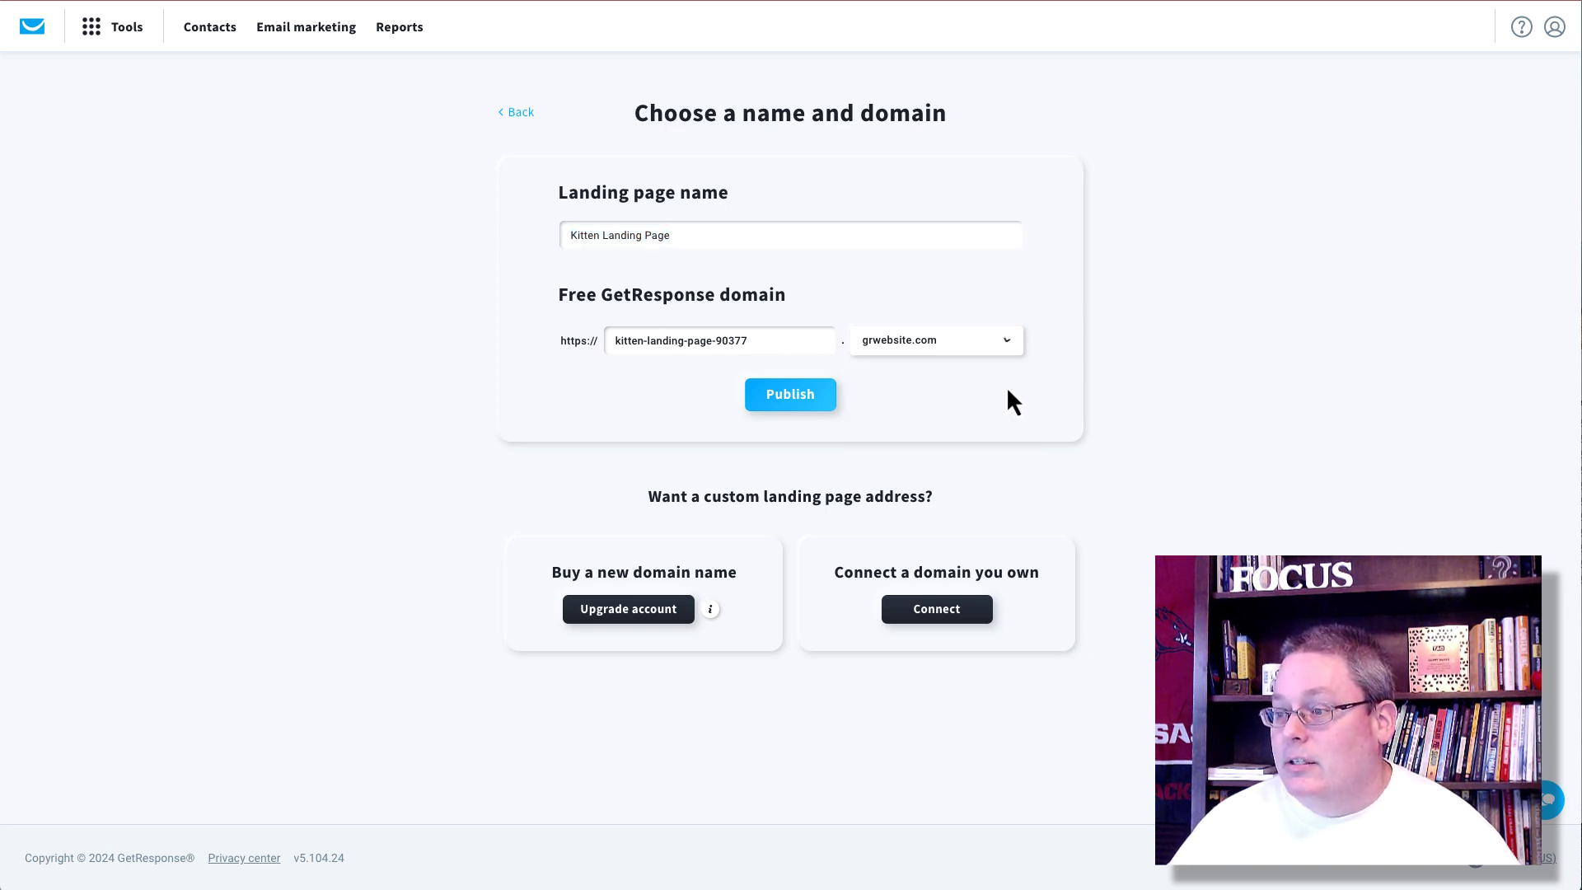
click(783, 394)
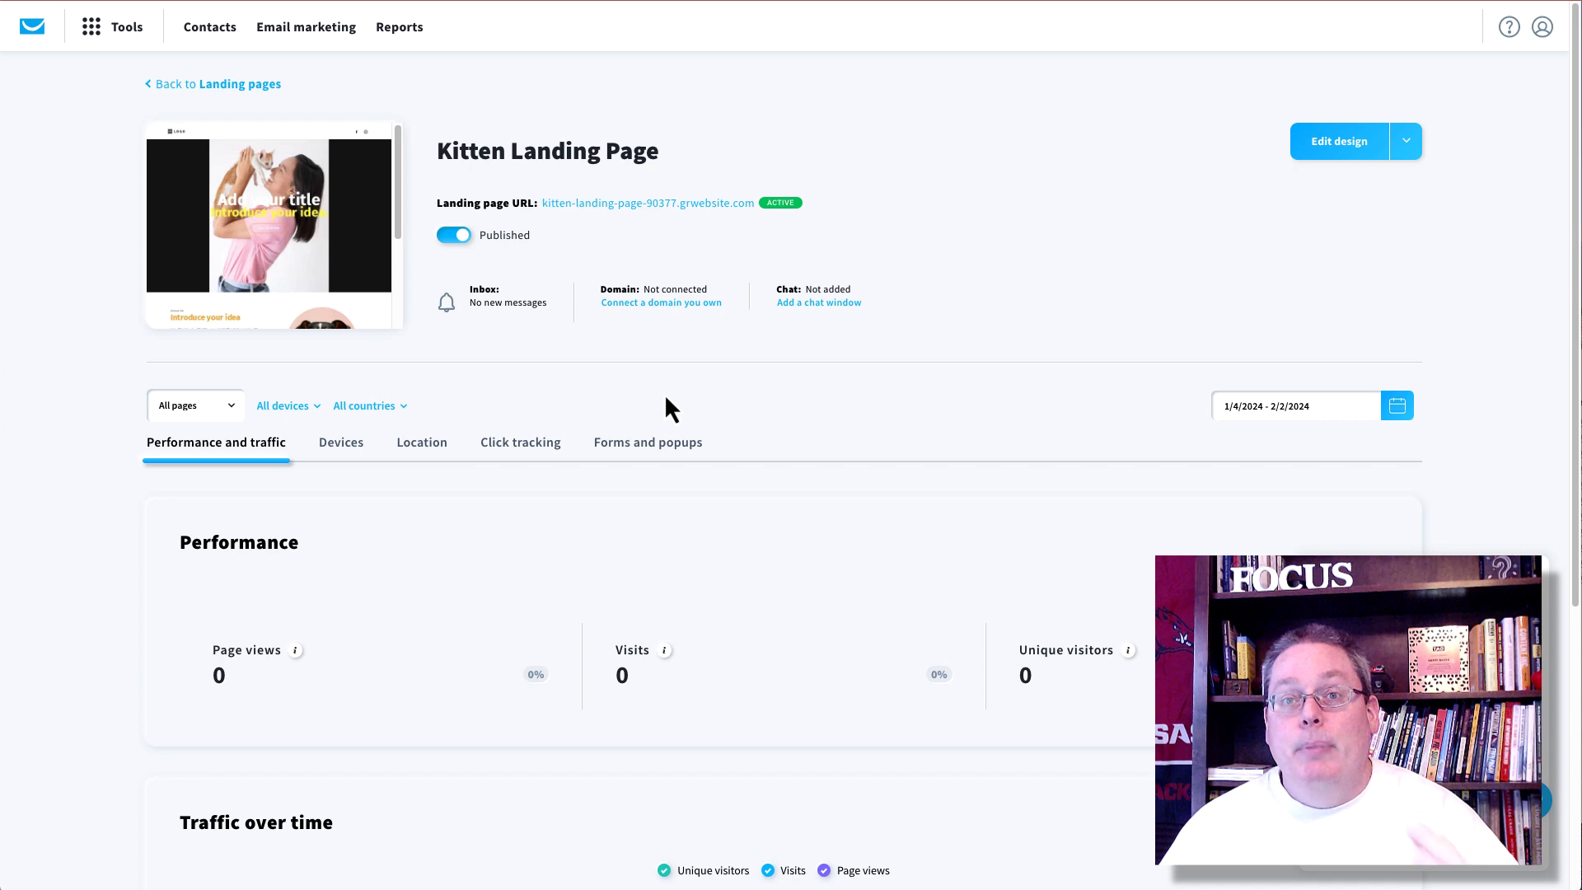
Step: Open the published Kitten Landing Page and examine its web address, hero section and content below it
click(647, 208)
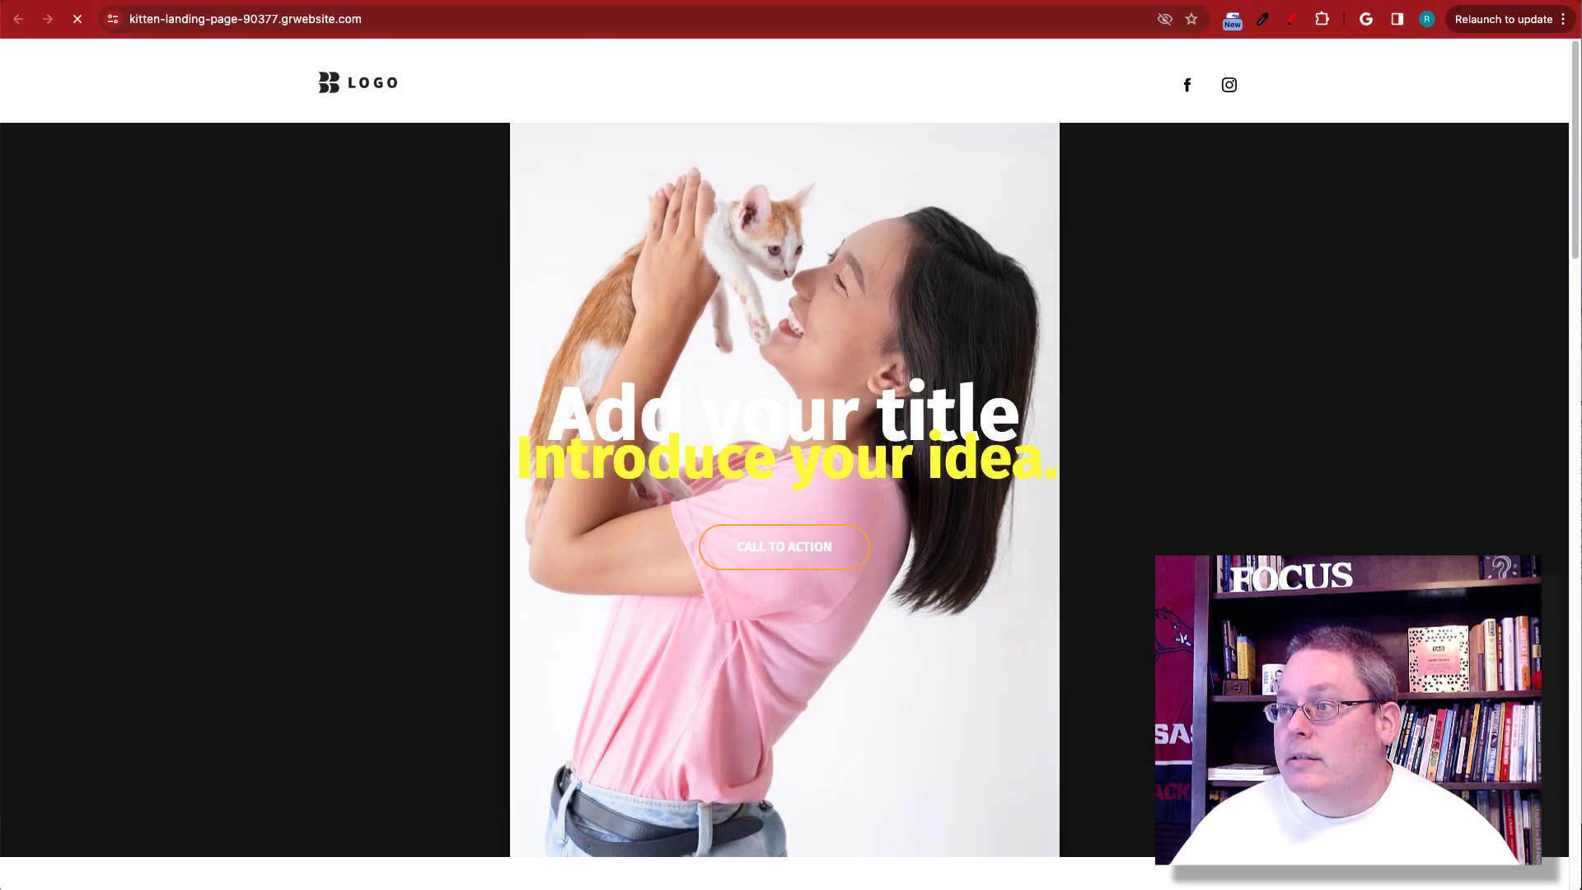
click(378, 20)
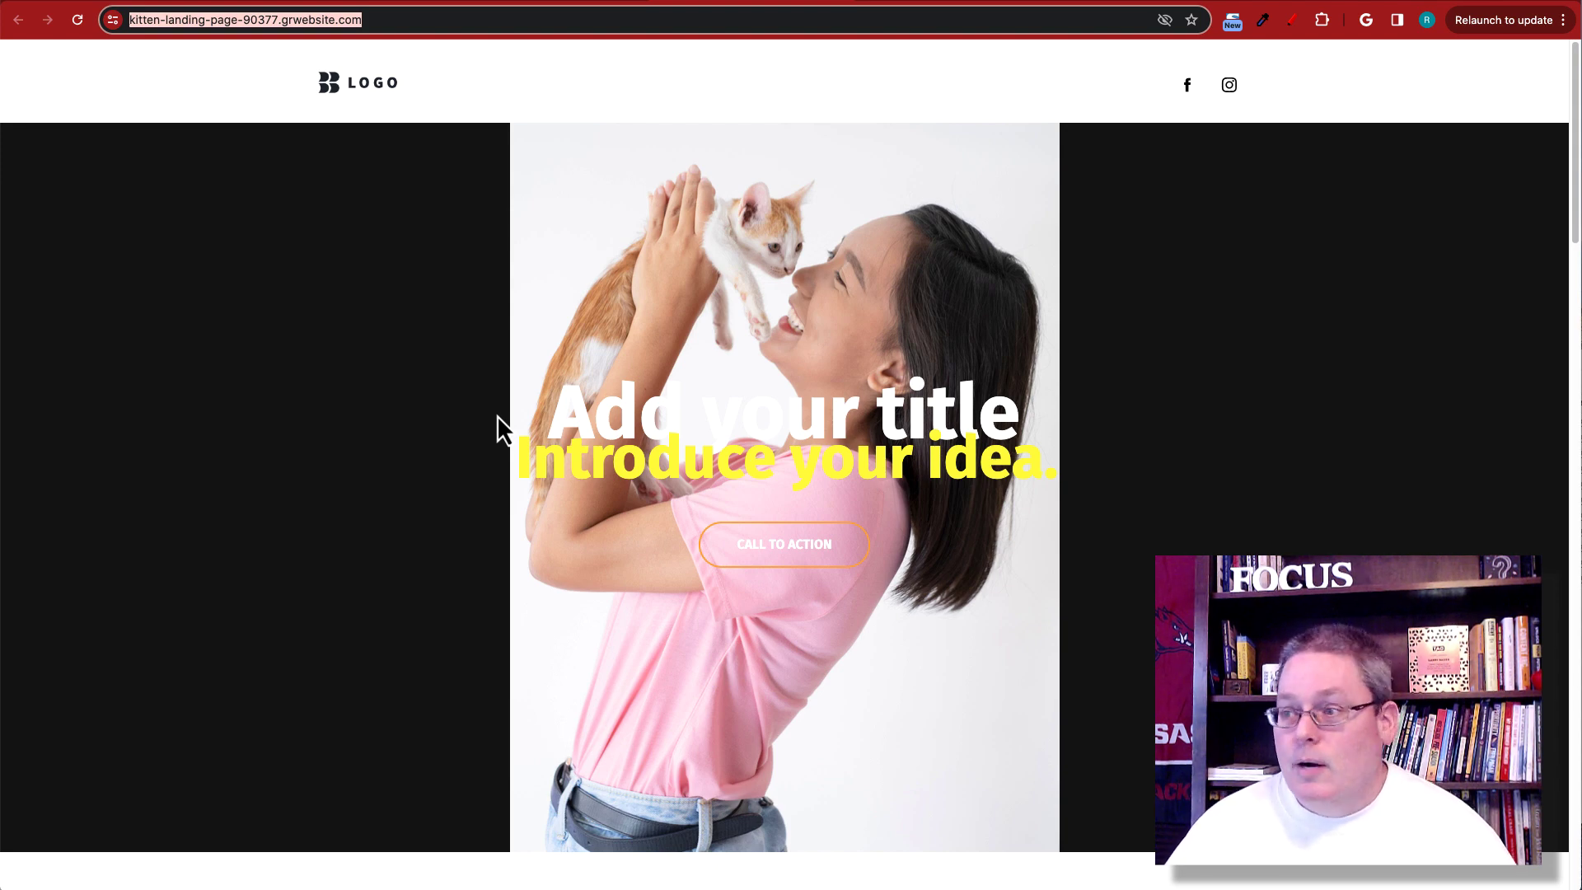
scroll(497, 415, down, 9)
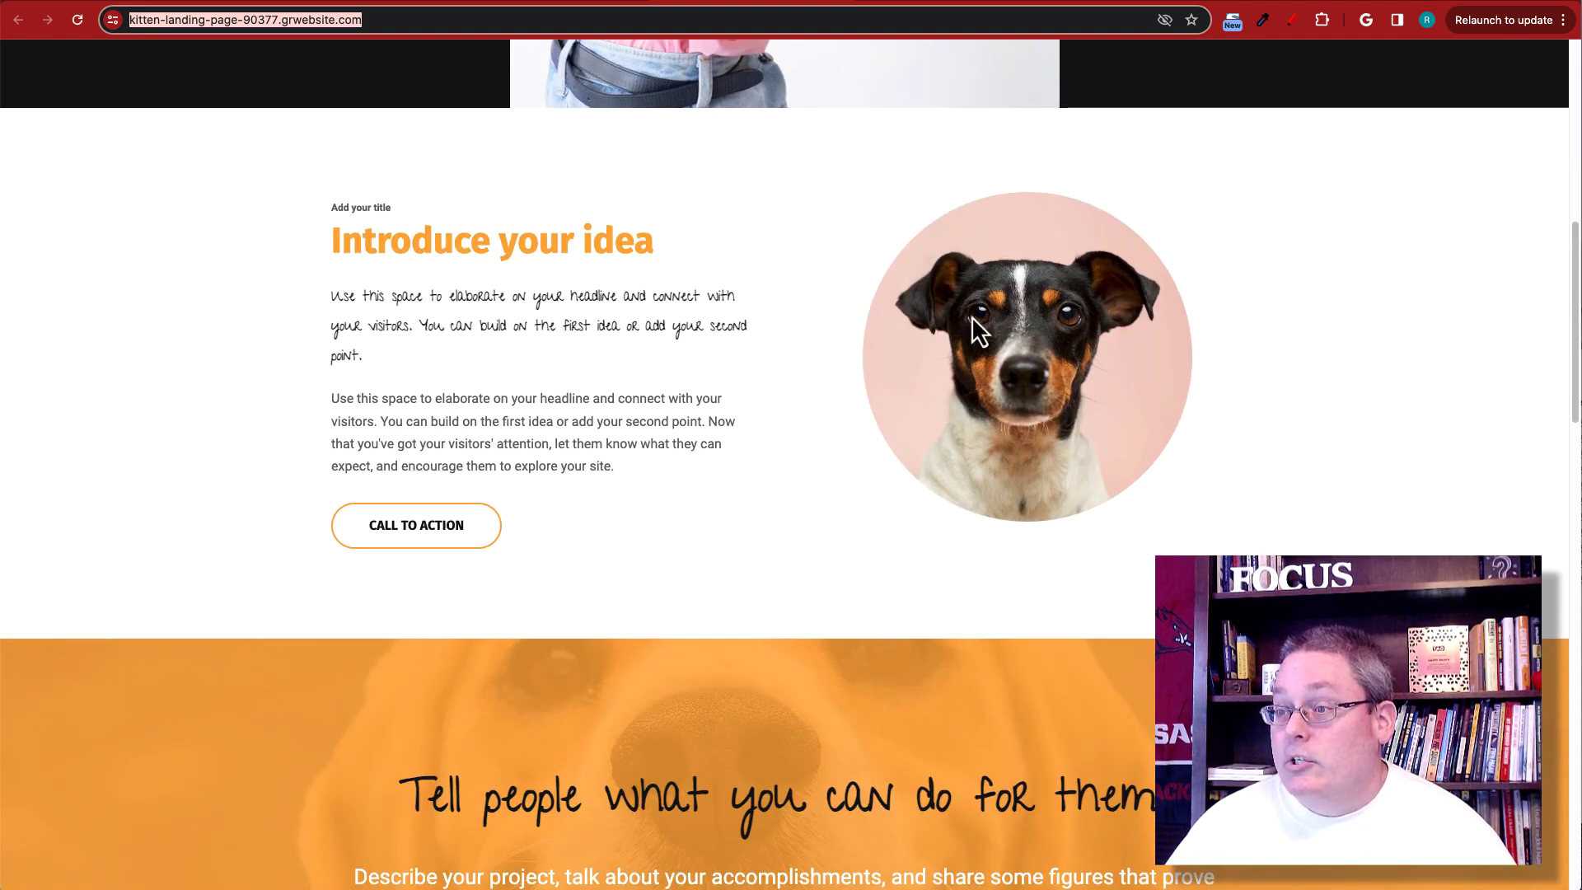
scroll(605, 408, up, 9)
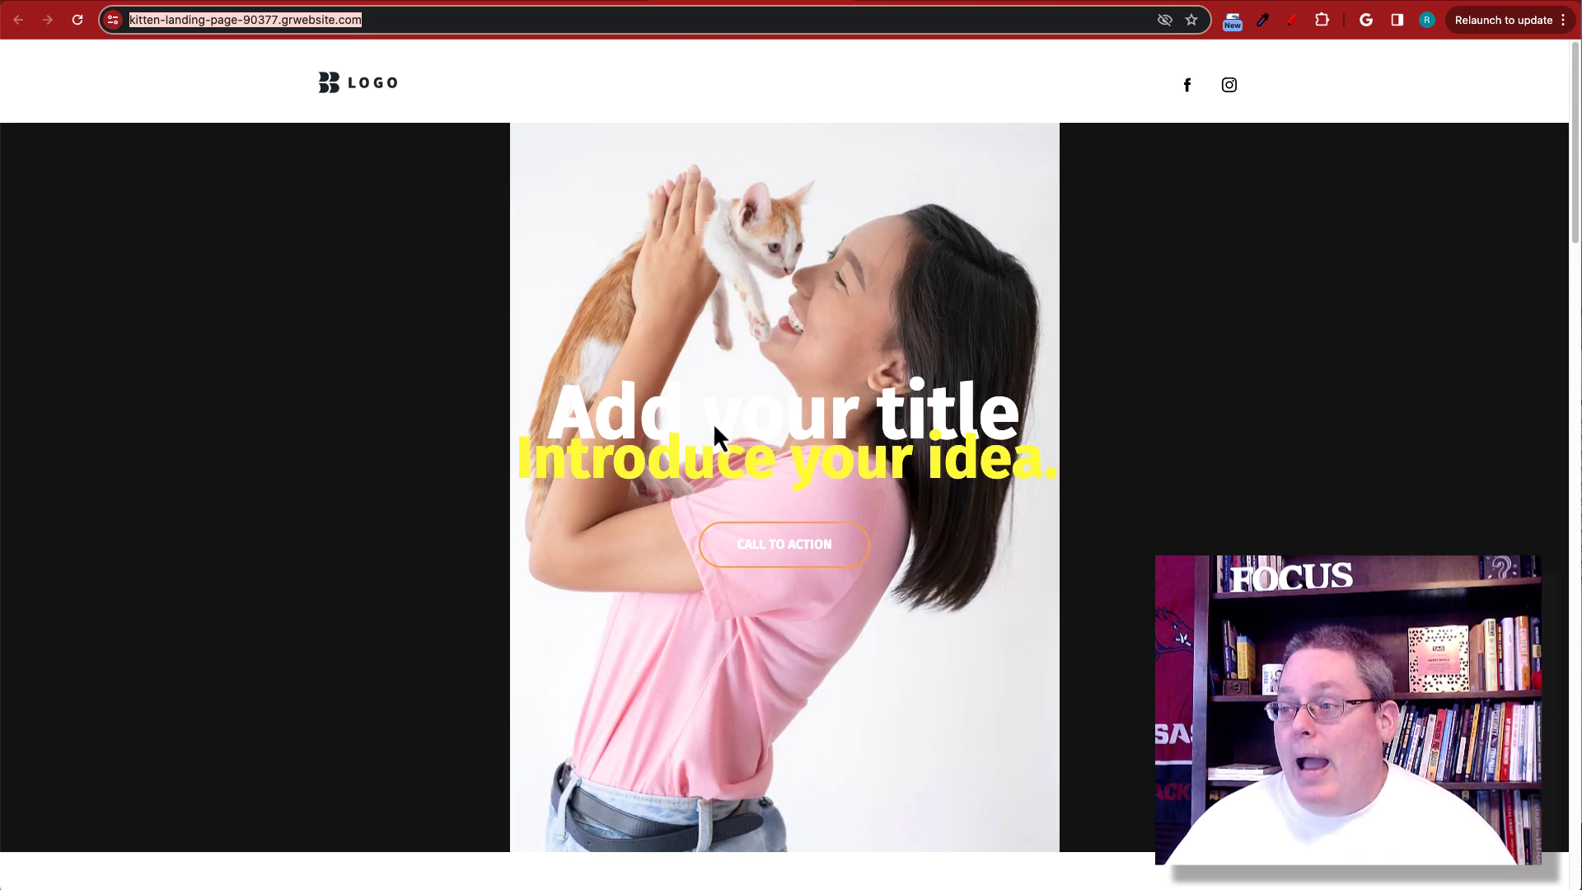
scroll(731, 465, down, 8)
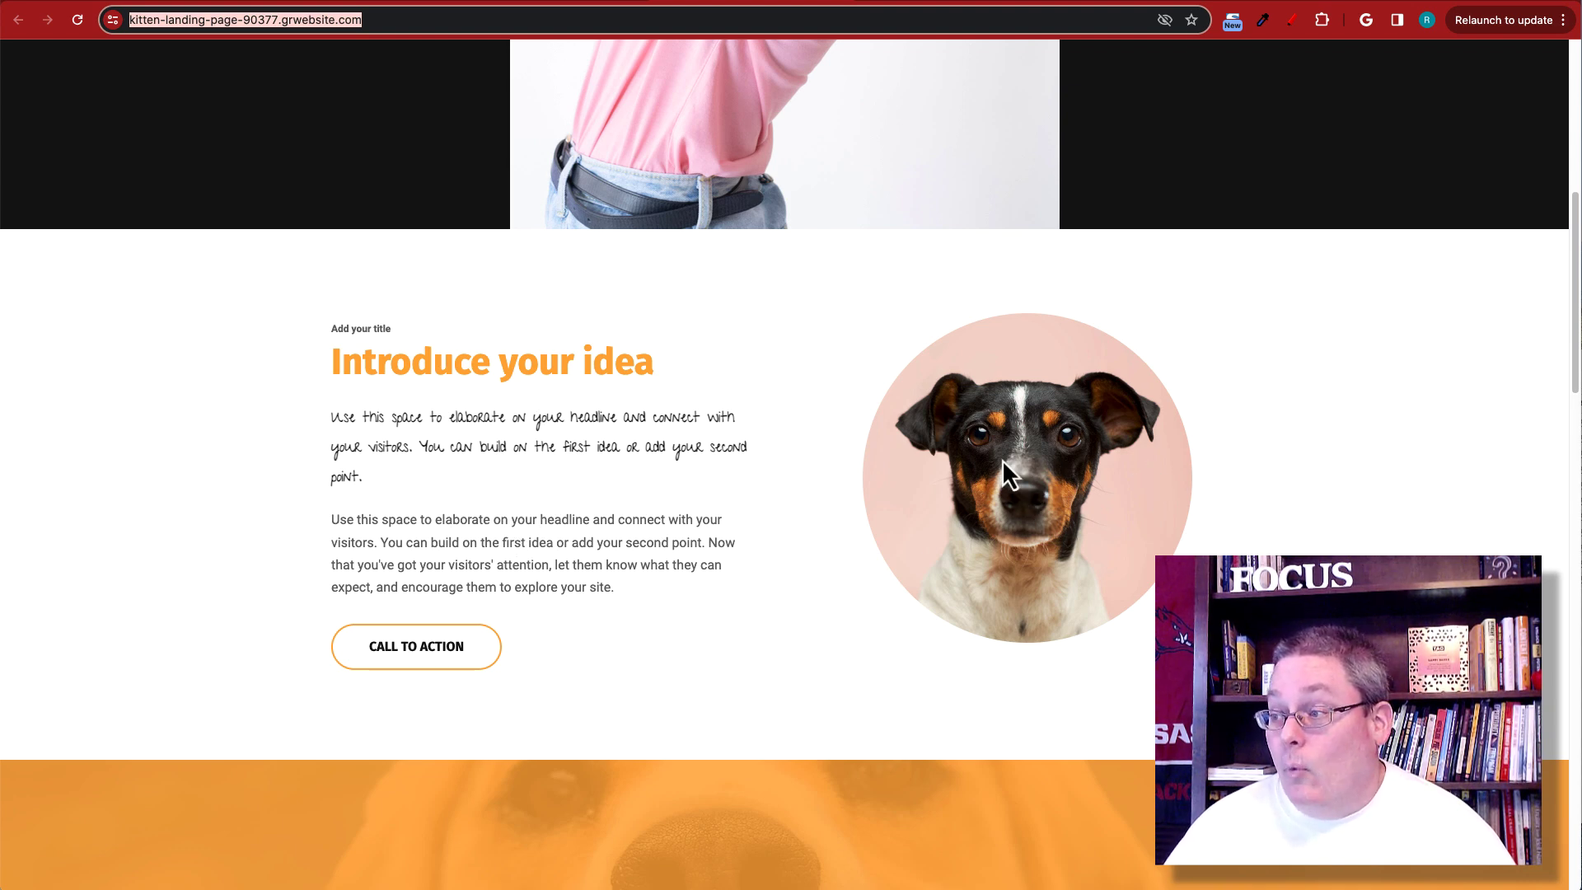
scroll(1031, 500, down, 1)
scroll(1031, 501, down, 1)
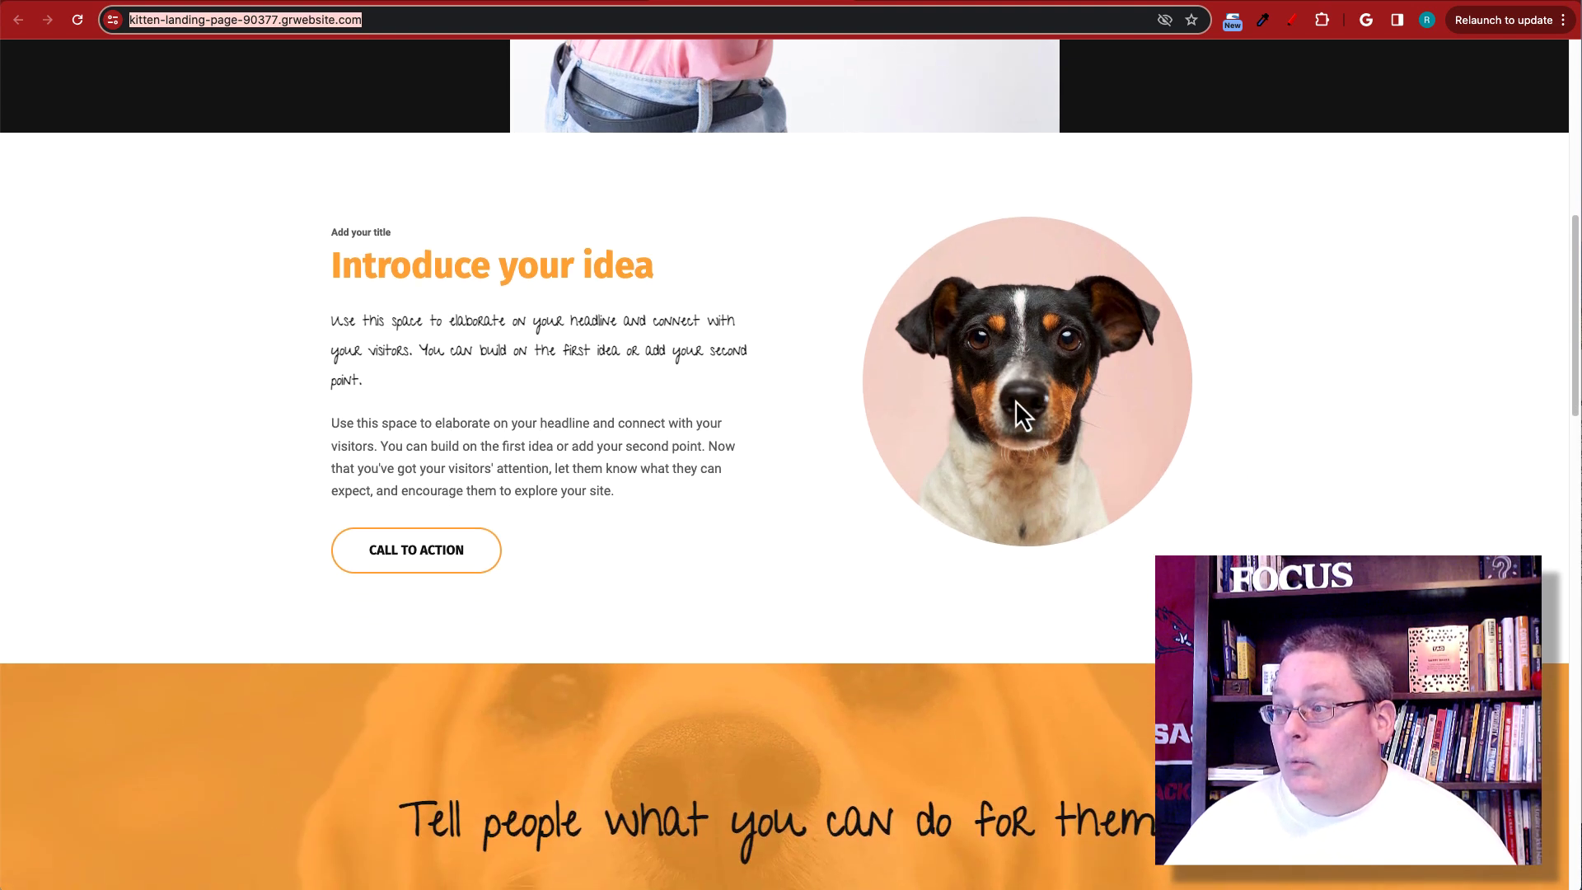
Step: Examine the published page's remaining sections, from the figures and second idea block through the testimonial to the contact form
scroll(834, 444, down, 8)
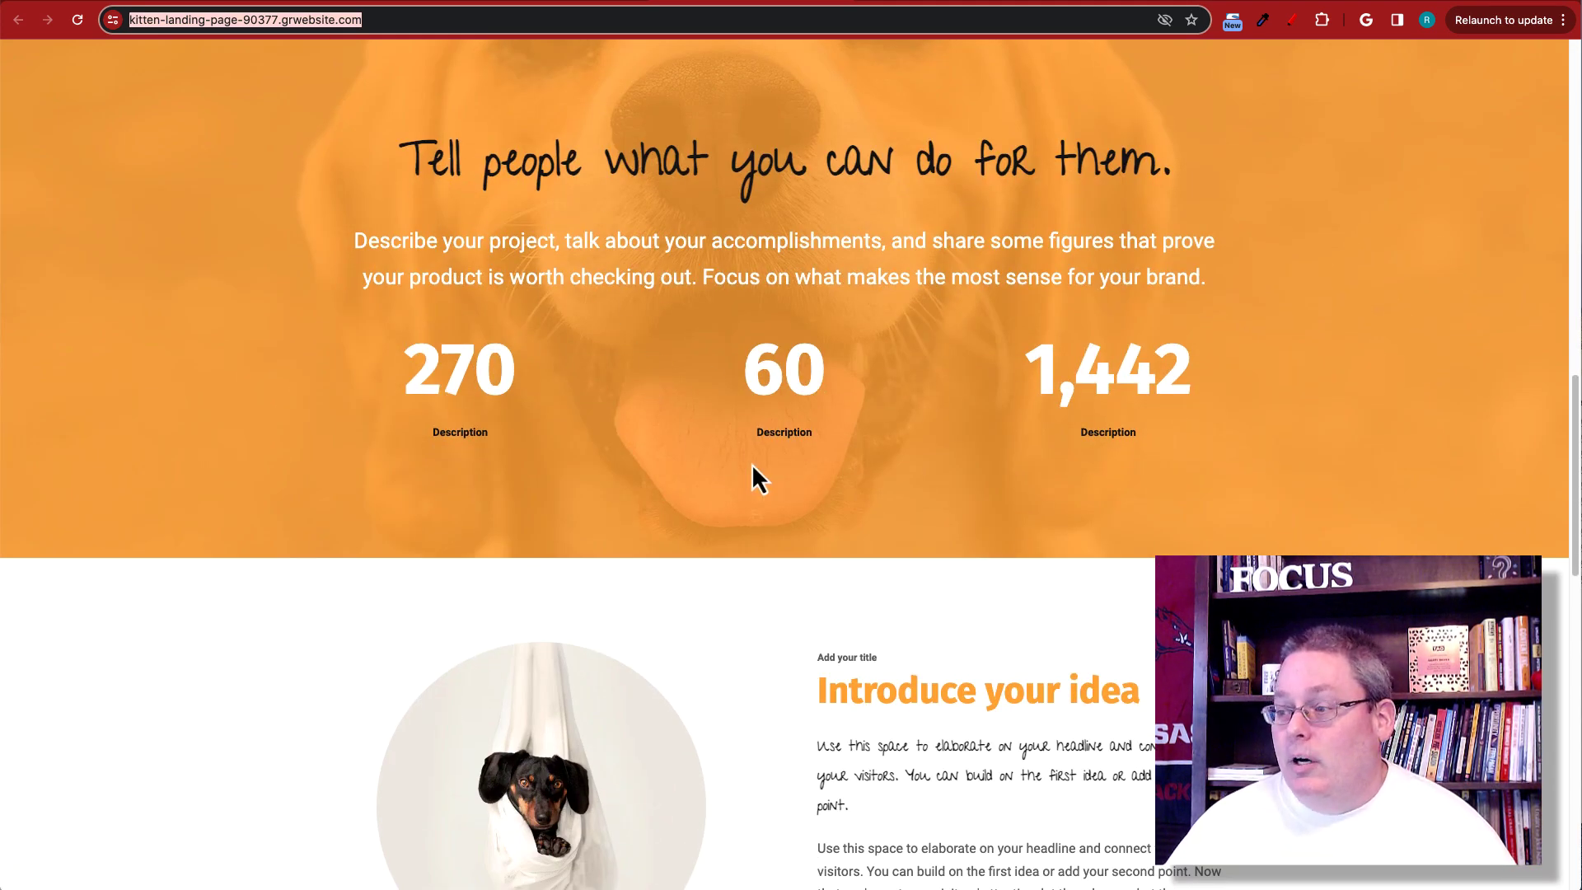
scroll(752, 466, down, 9)
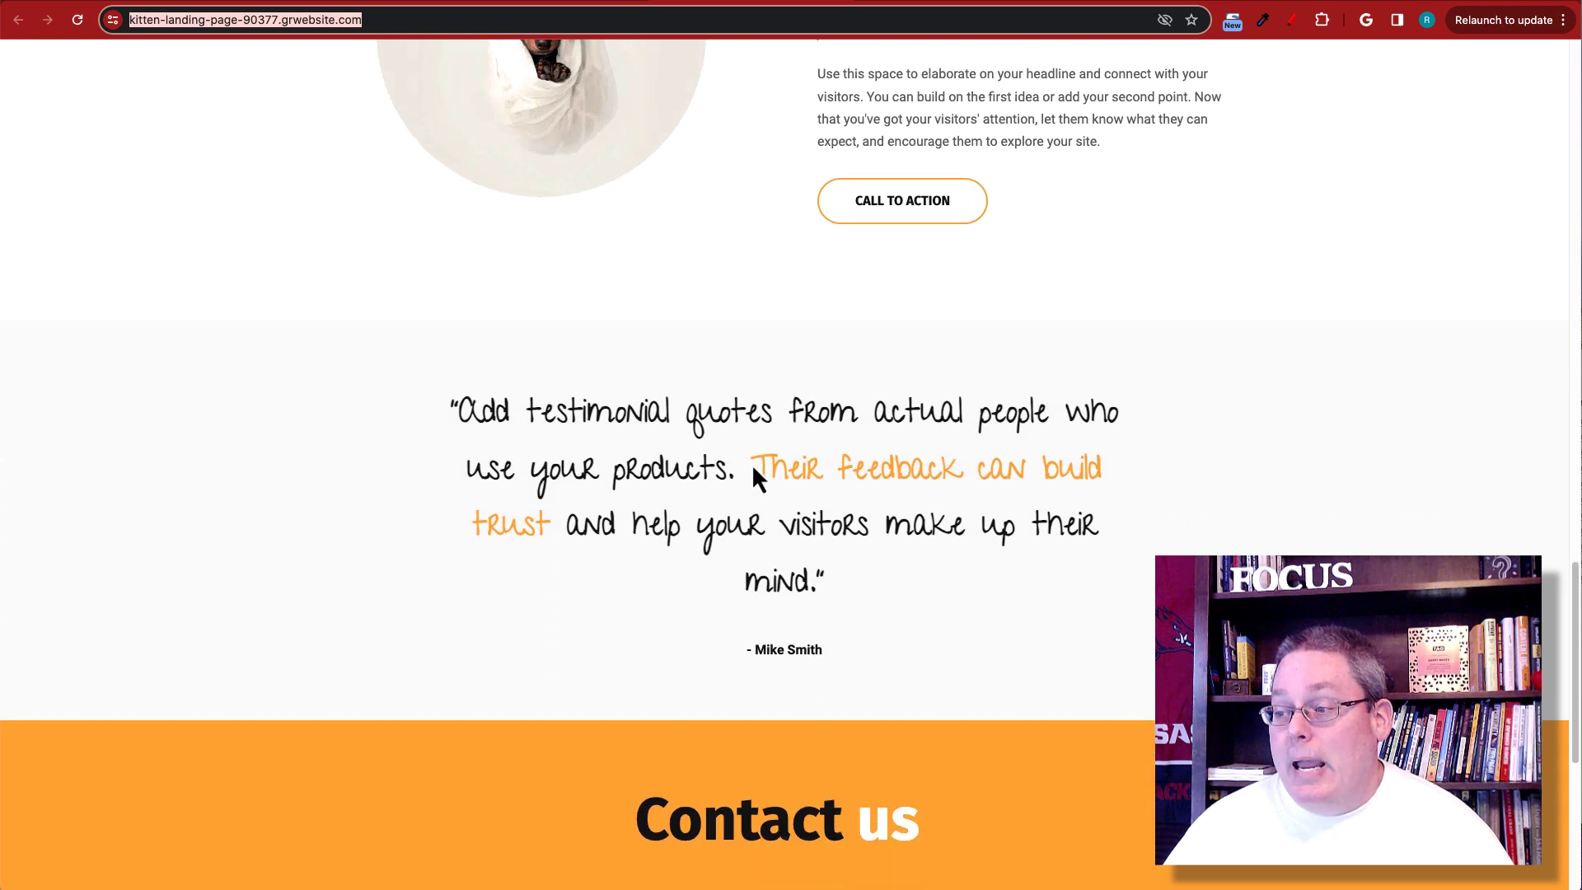
scroll(752, 464, down, 6)
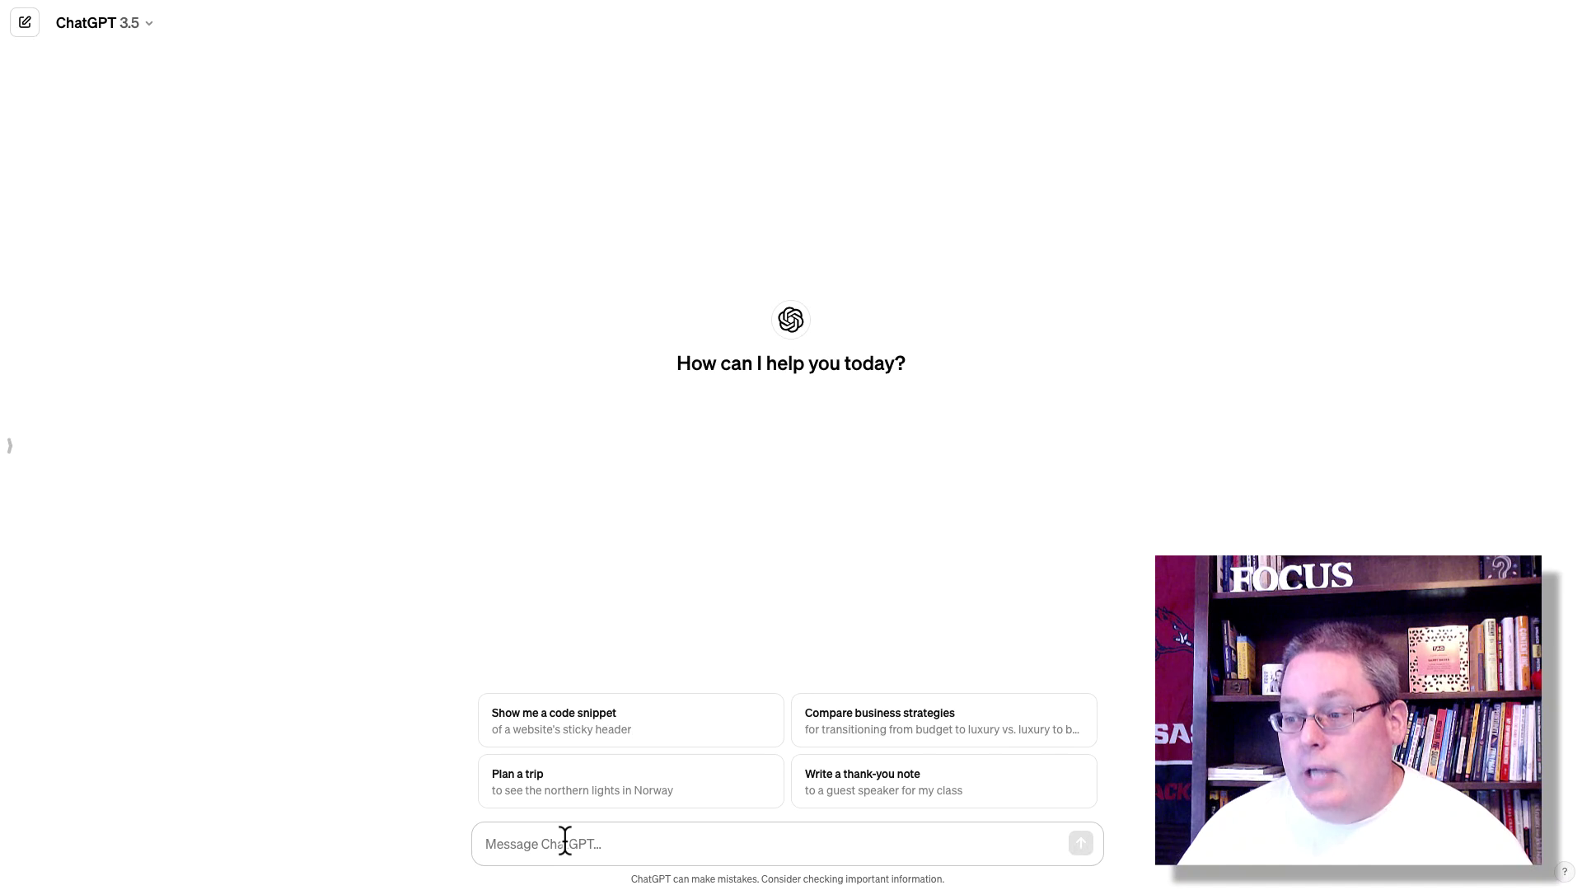
Step: In ChatGPT, ask for the one most important thing someone wanting a new kitten in a small apartment needs to know, and read the answer
click(565, 841)
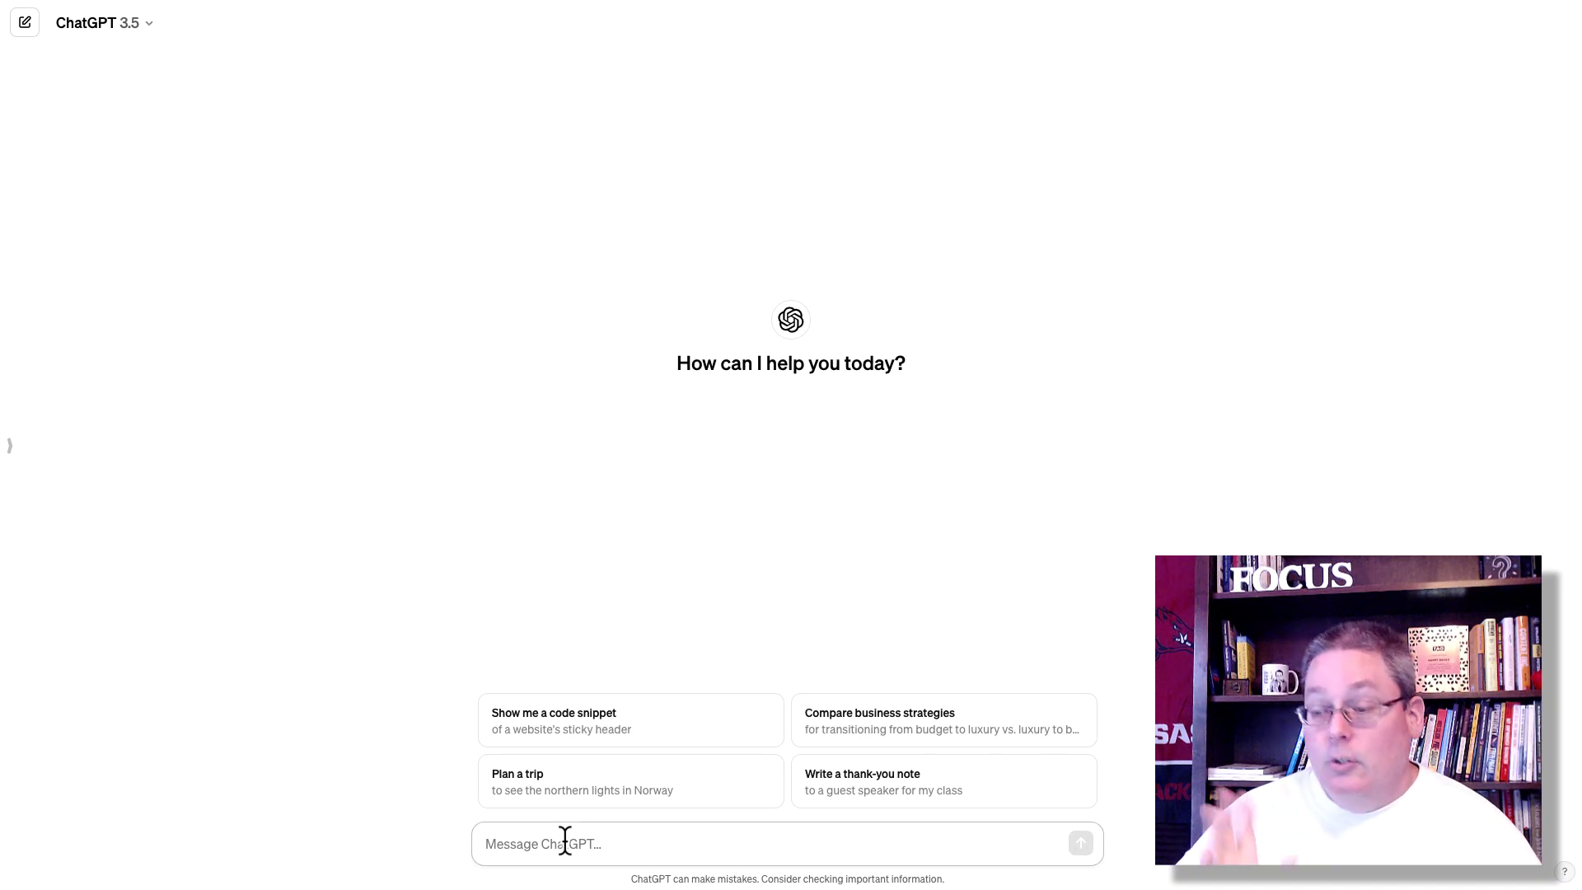
text(What is the one most important thing that a person that wants to get a new kitten in a small apartment needs to know before getting the kitten.)
key(Return)
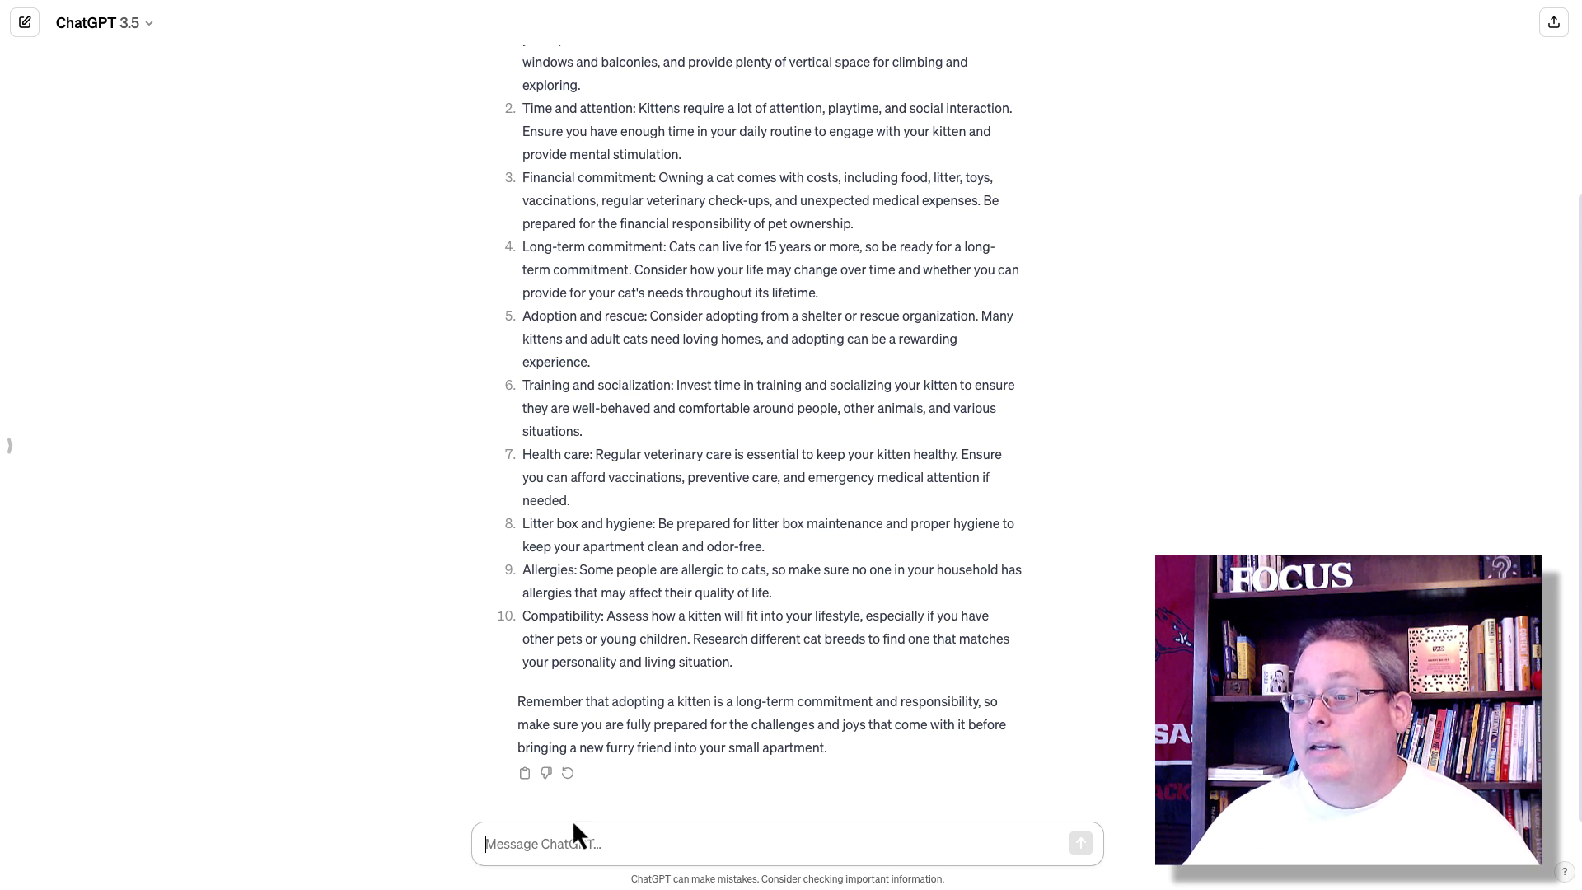
scroll(606, 635, up, 3)
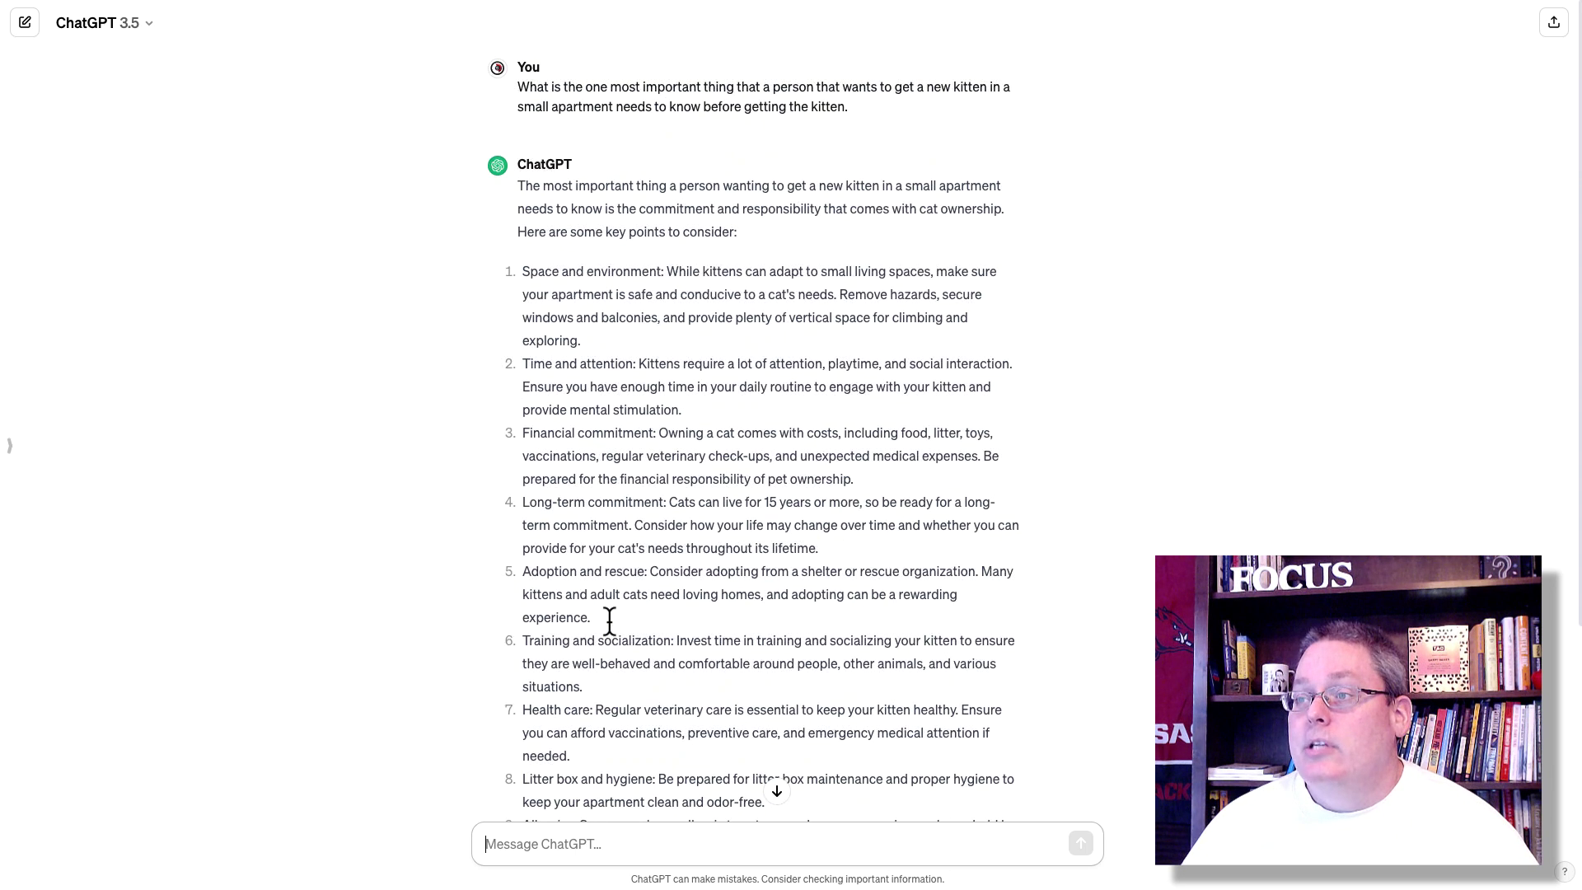
scroll(610, 622, down, 3)
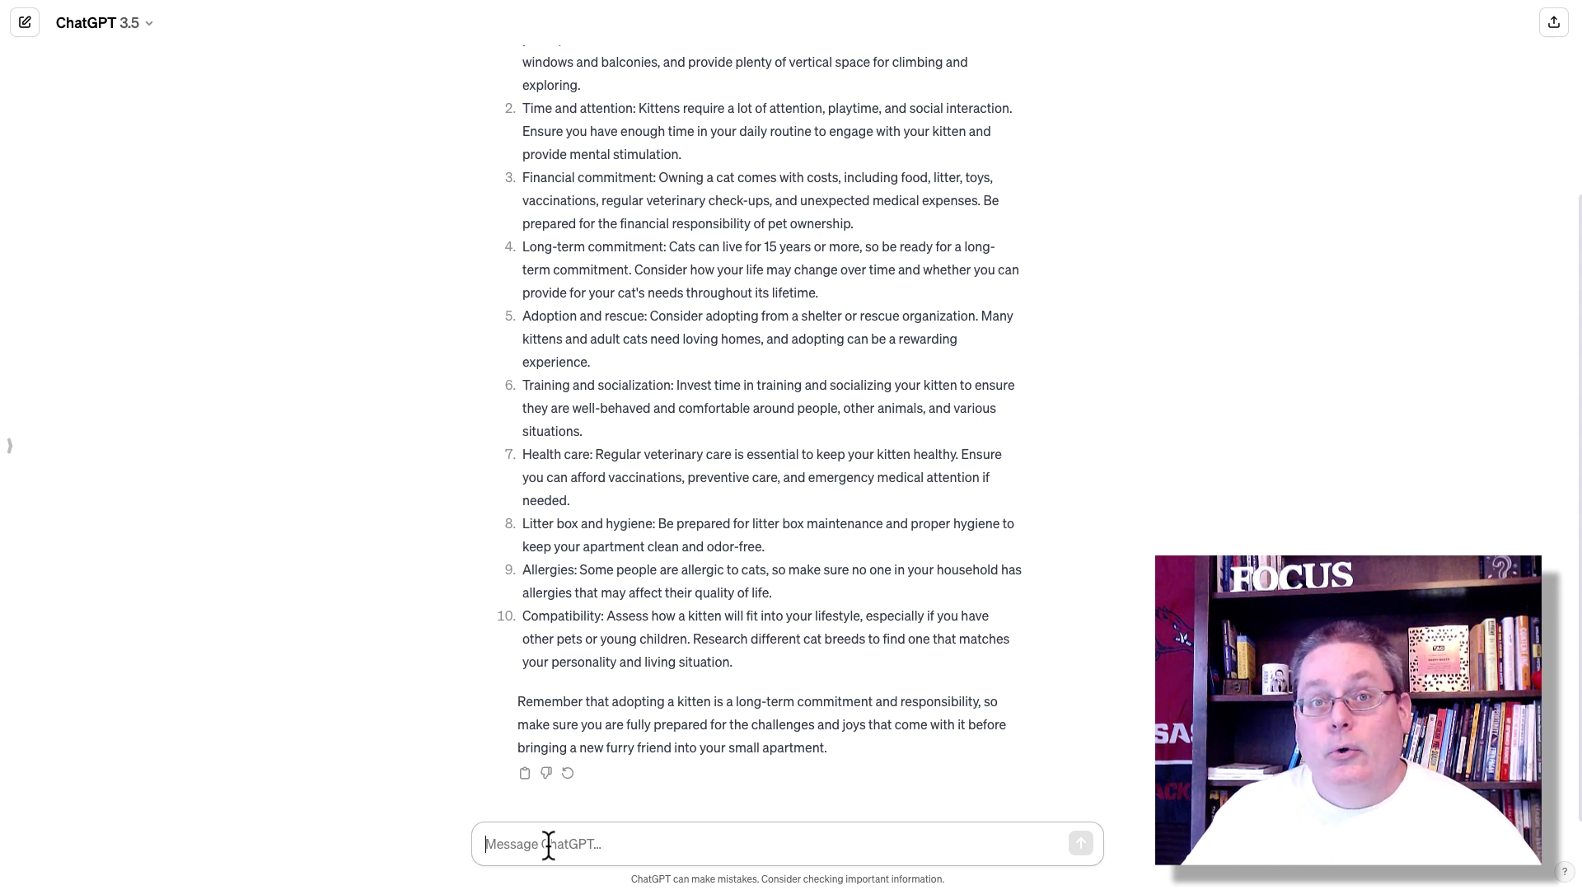
Step: Request a headline for the ONE MOST IMPORTANT information to exchange for emails from people wanting a kitten in a small apartment, and copy the generated headline
text(Create headline for the ONE MOST IMPORTANT piece of information that I can give in exchange for an email to build my email list of people that want to get a kitten in a small apartment.)
key(Return)
drag(612, 698, 519, 658)
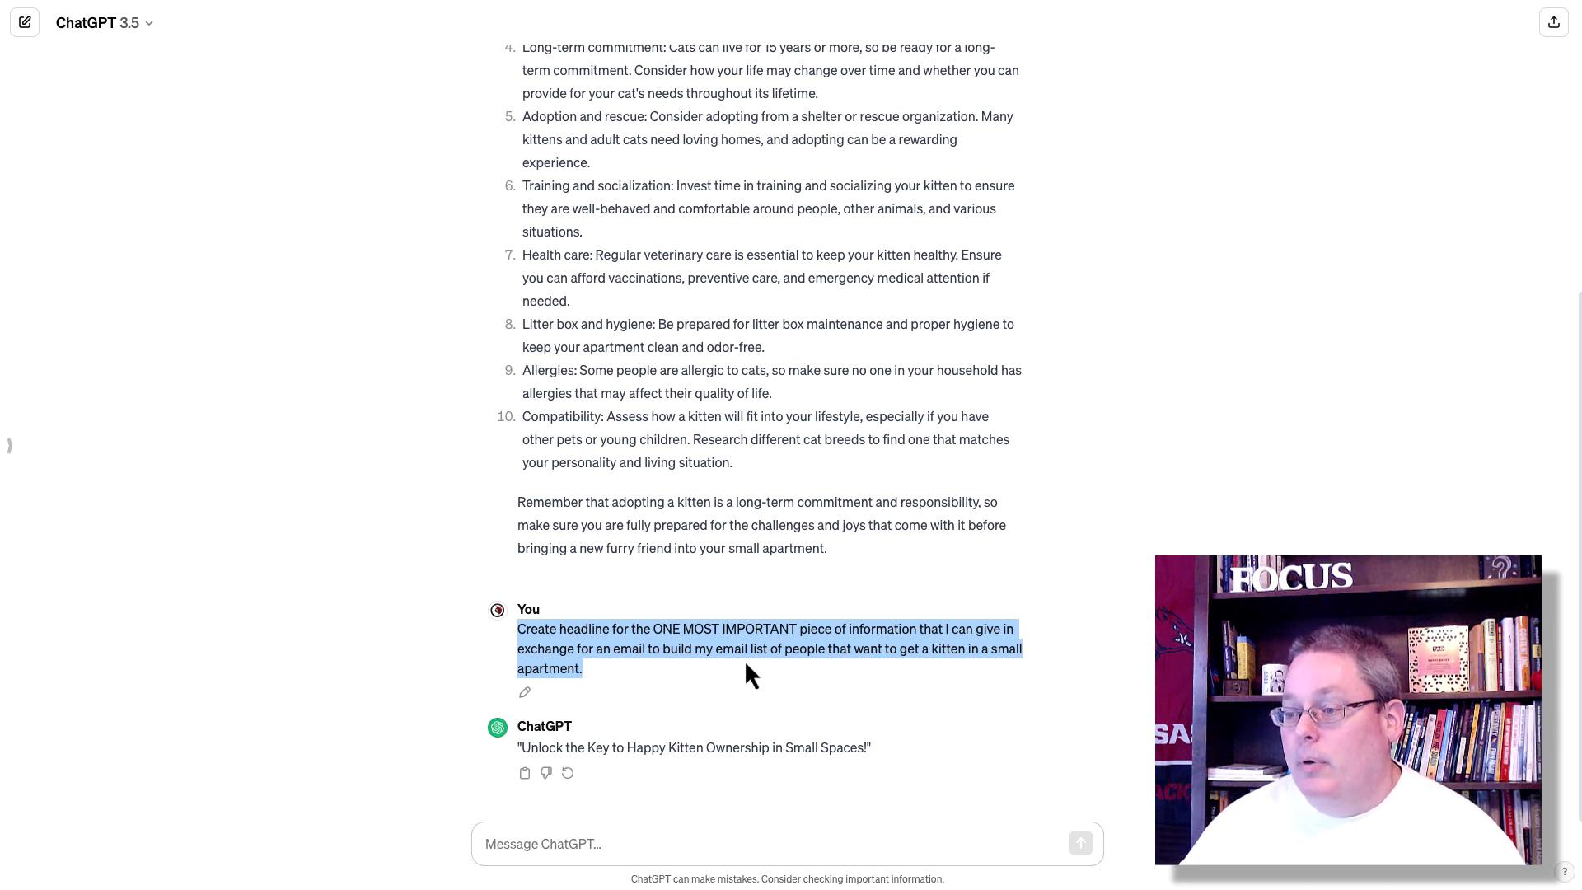
triple_click(636, 747)
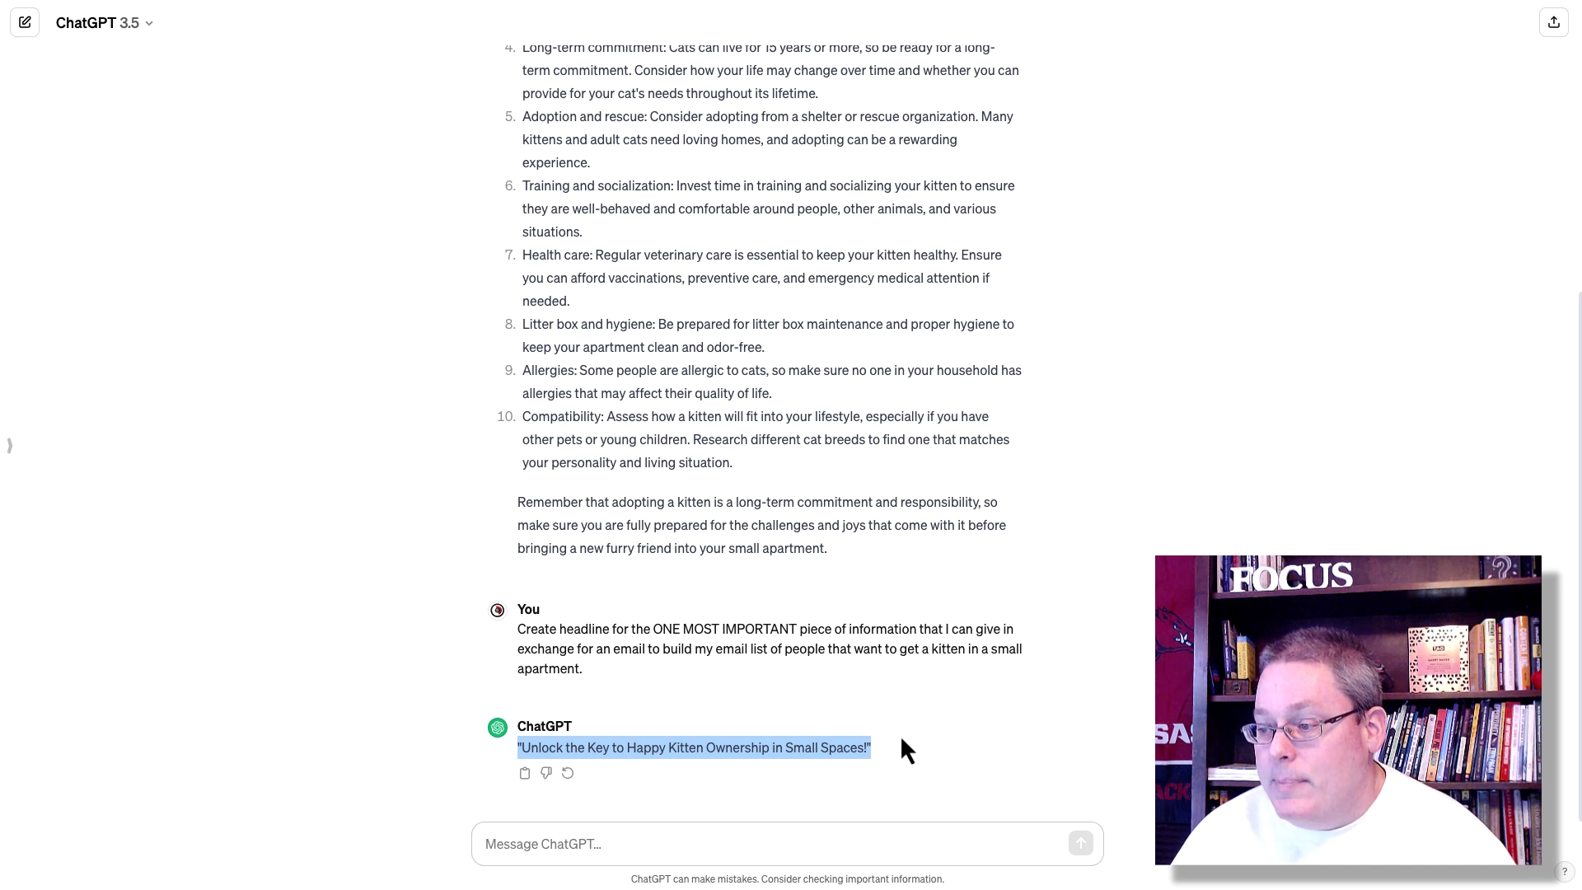
right_click(693, 751)
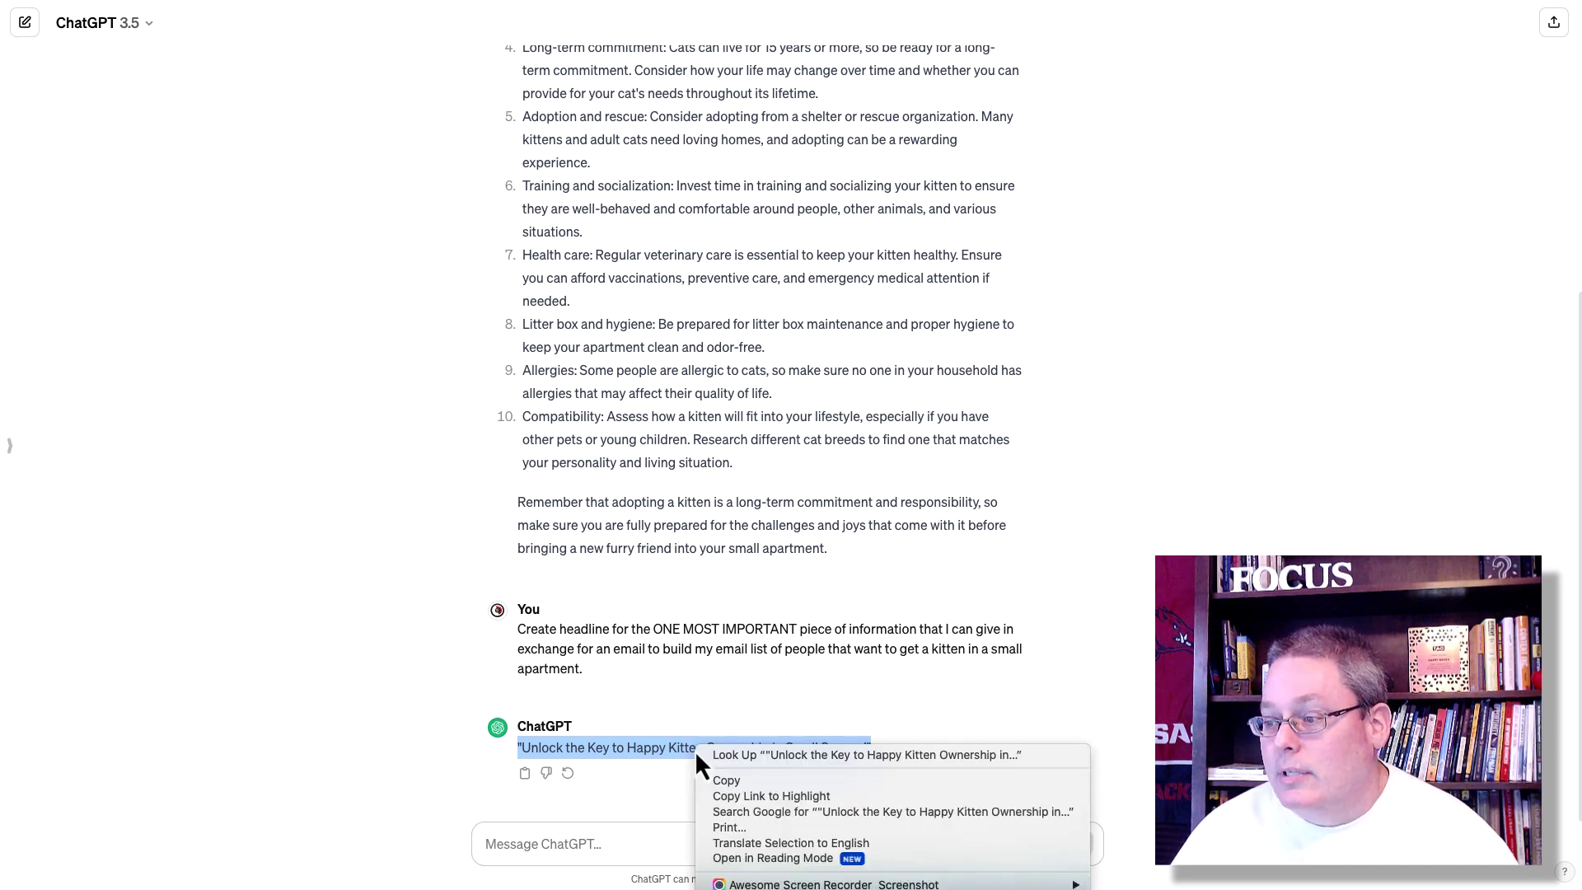
click(721, 784)
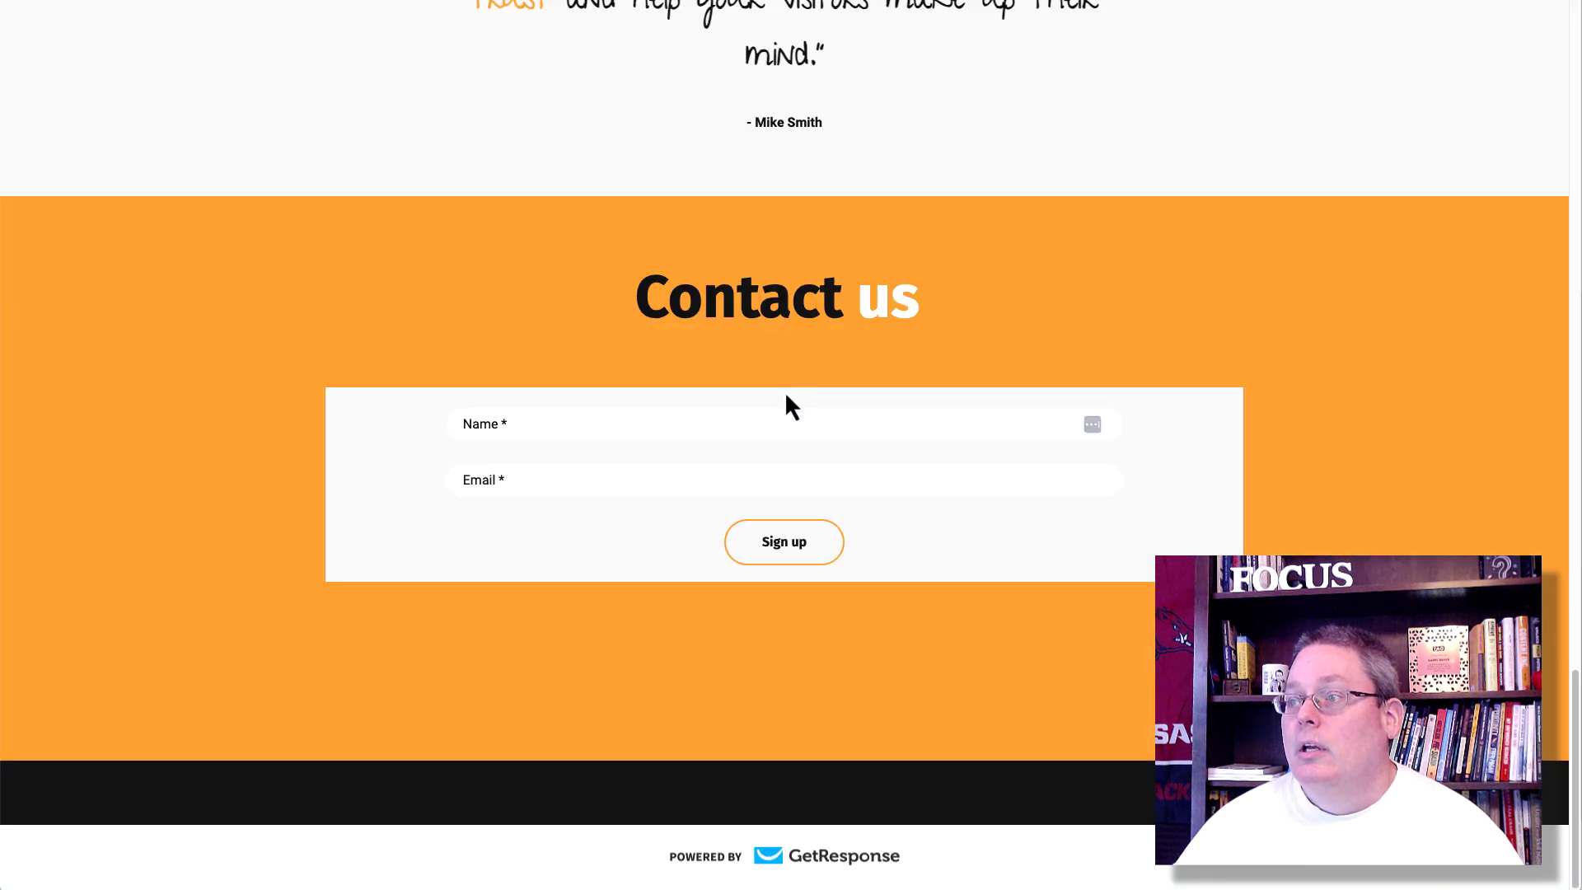
Step: Return to the published kitten page and review it from the Contact us signup form up to the hero title and image
scroll(809, 414, up, 9)
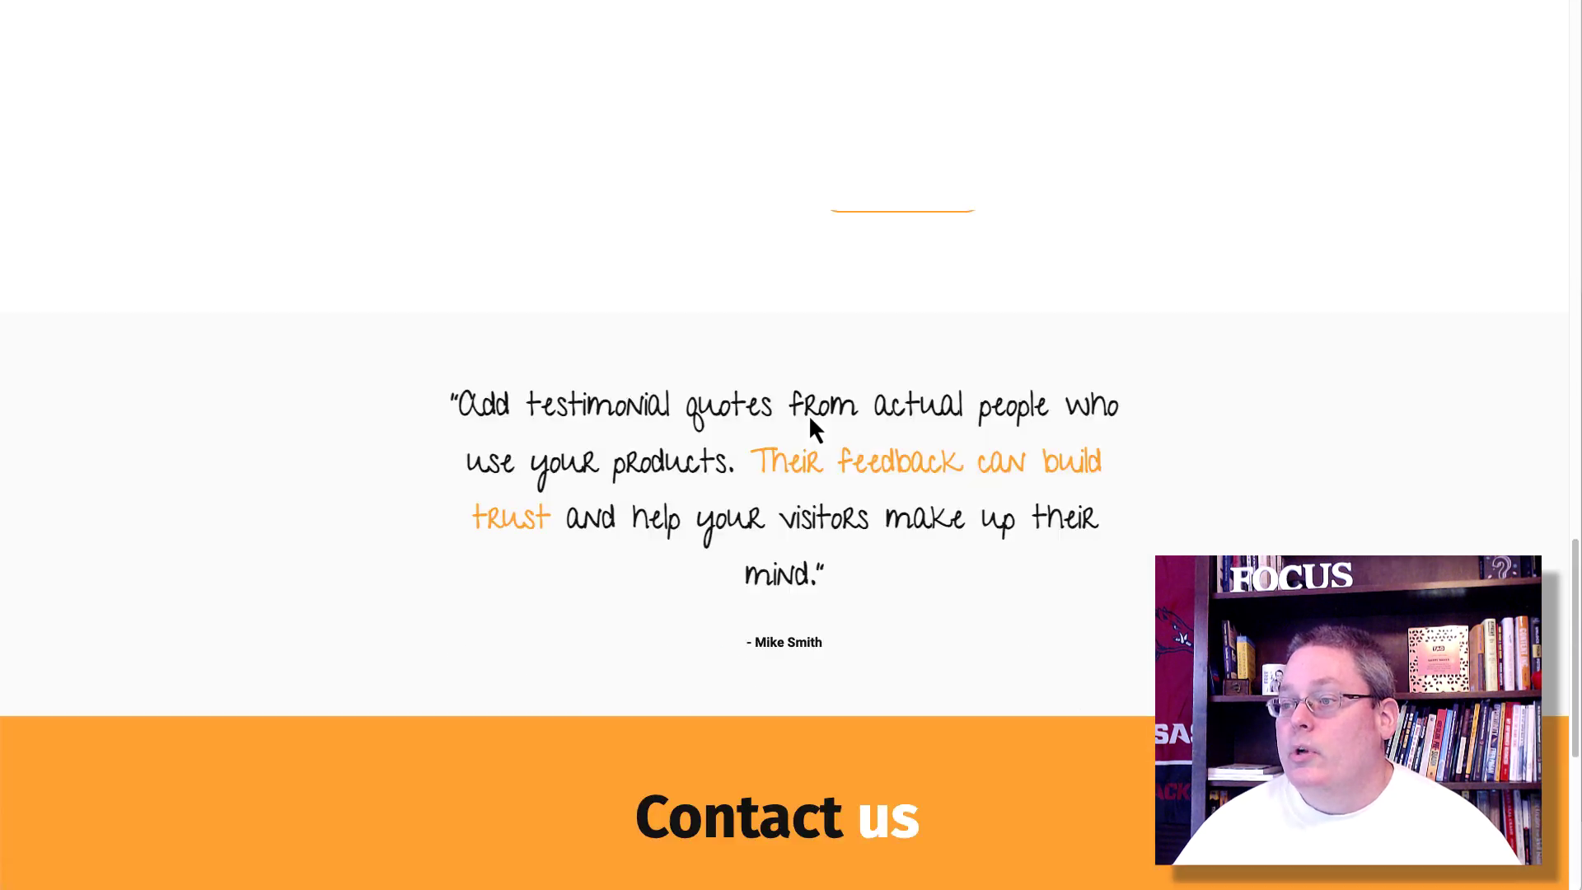
scroll(814, 385, down, 9)
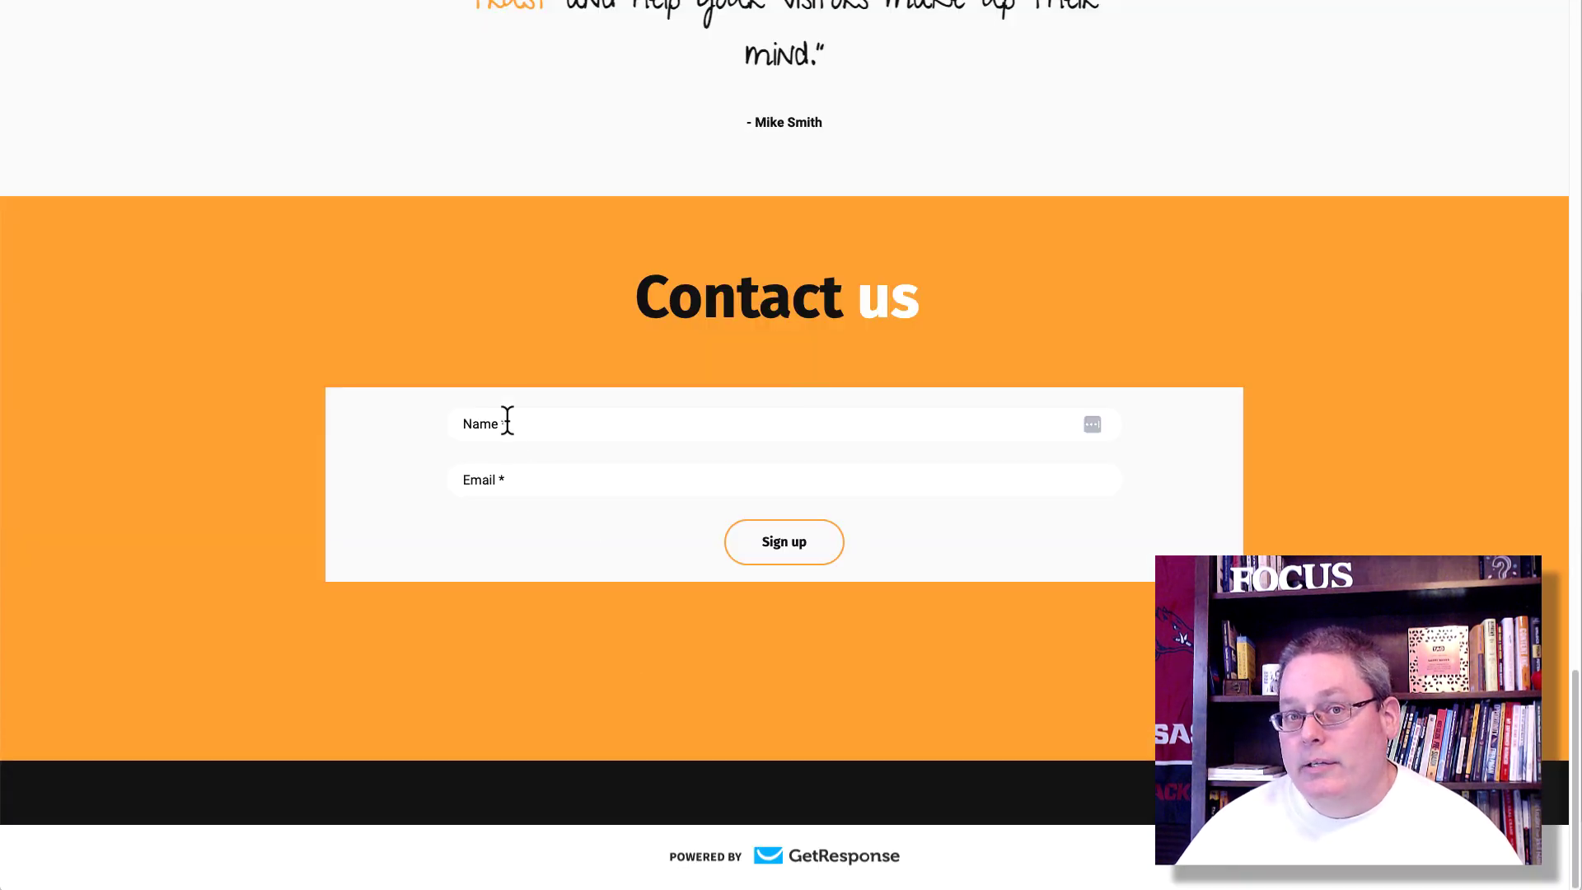
scroll(545, 491, up, 15)
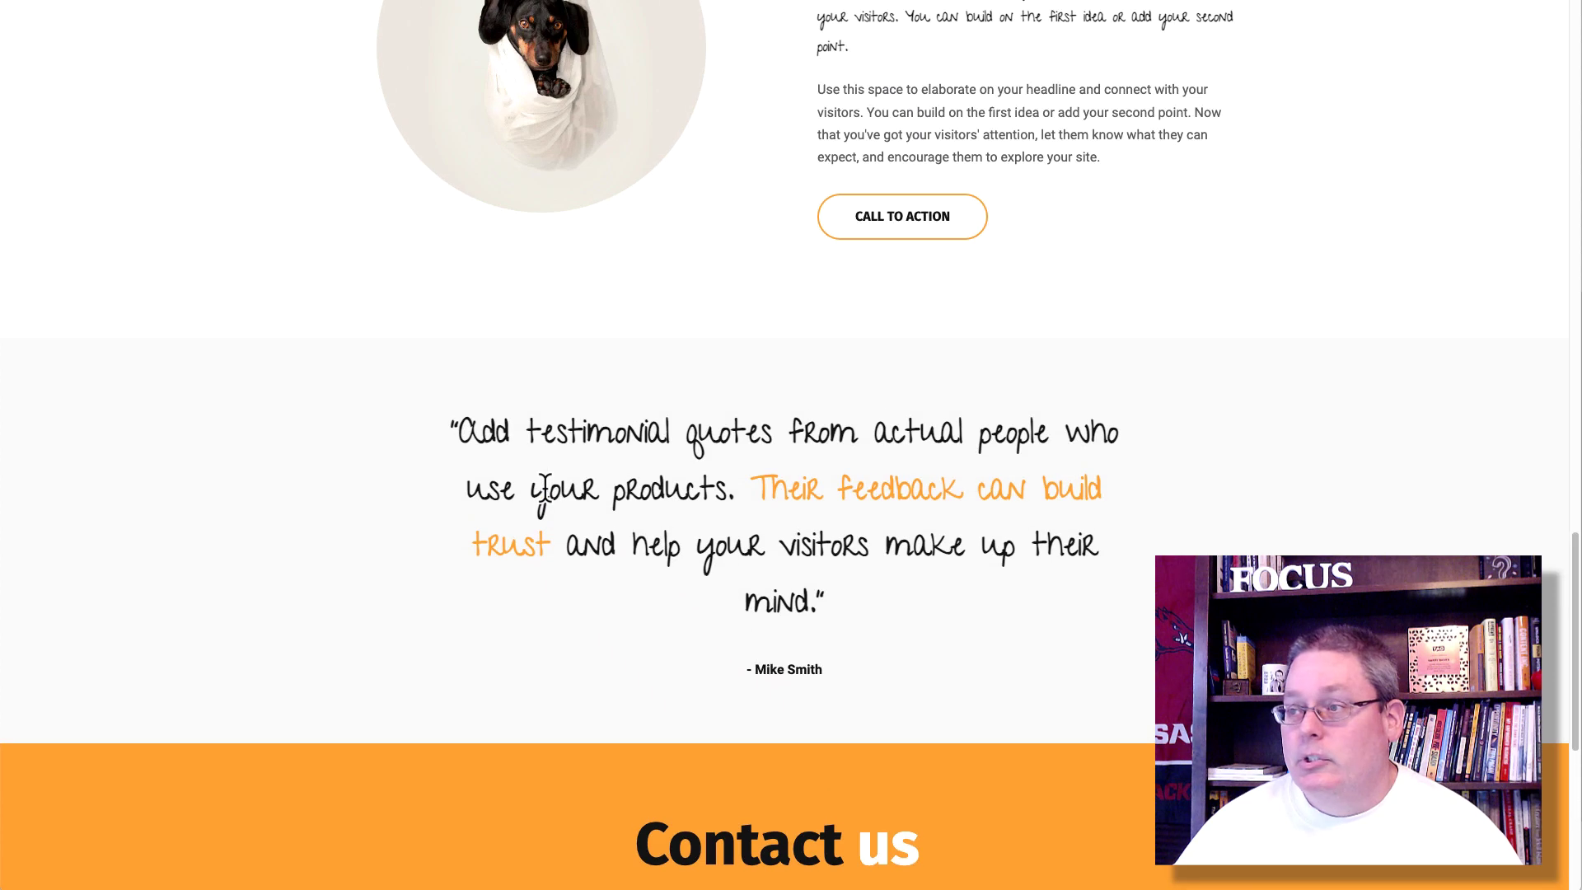
scroll(311, 519, up, 8)
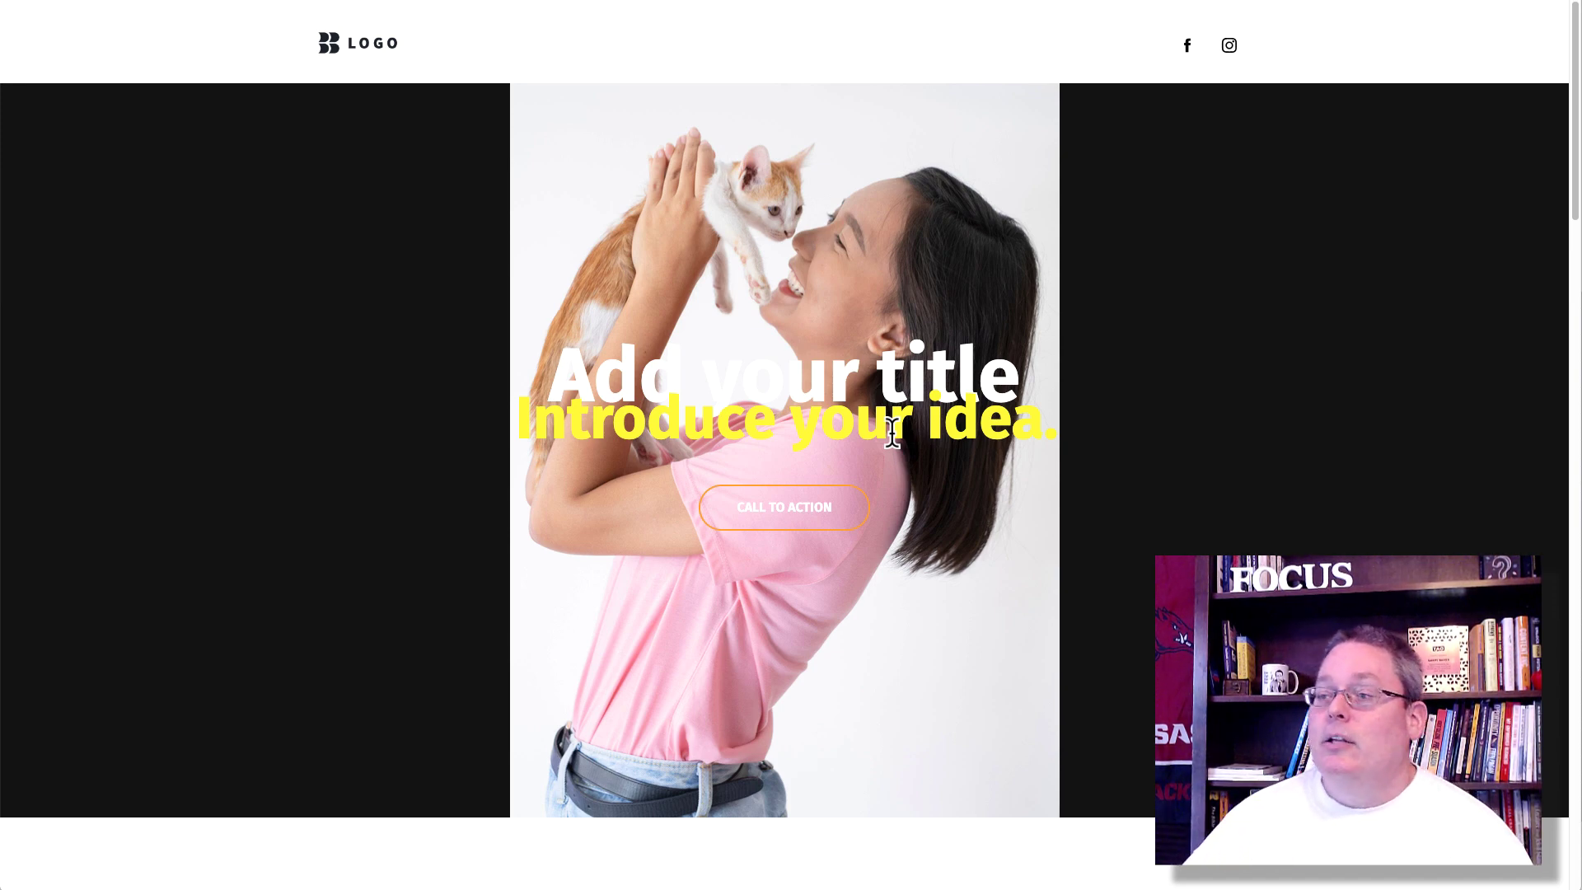
Step: Switch to the Affiliating infographic in the screenshot editor and underline the Traffic, Offer and People labels with red freehand strokes
key(alt+Tab)
click(673, 755)
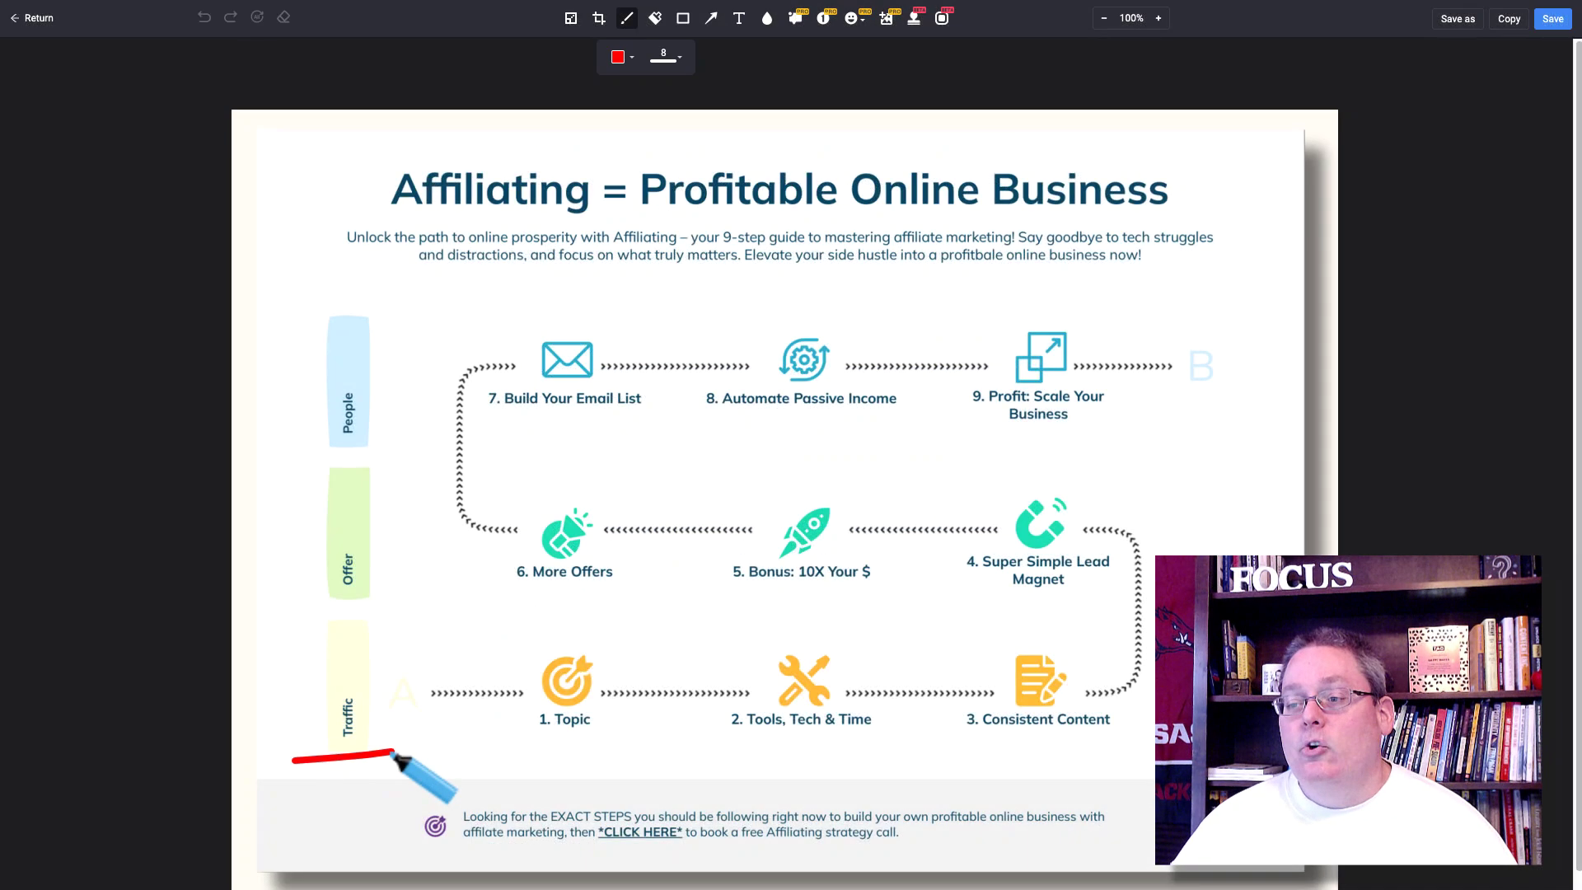
drag(298, 610, 386, 588)
drag(312, 454, 396, 442)
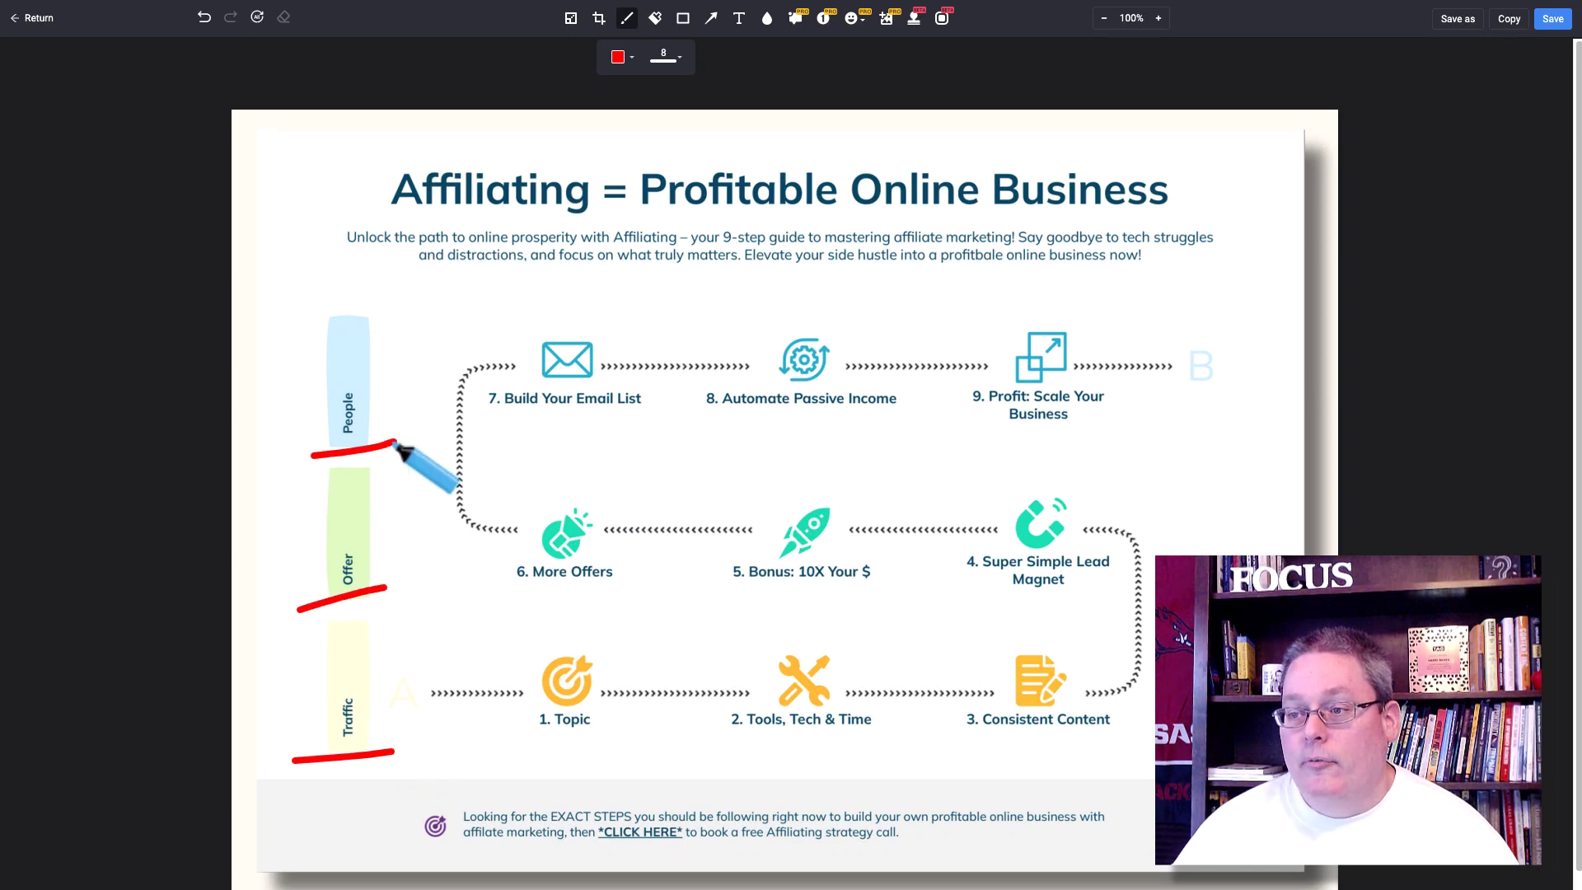